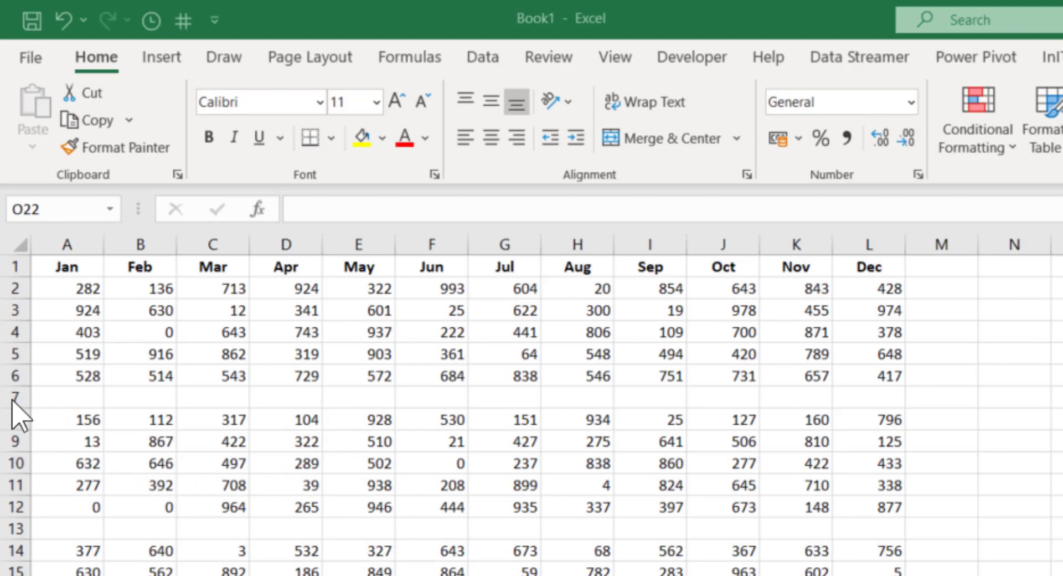
- Delete the blank row 7 from the monthly data, and undo the deletion
left_click(9, 398)
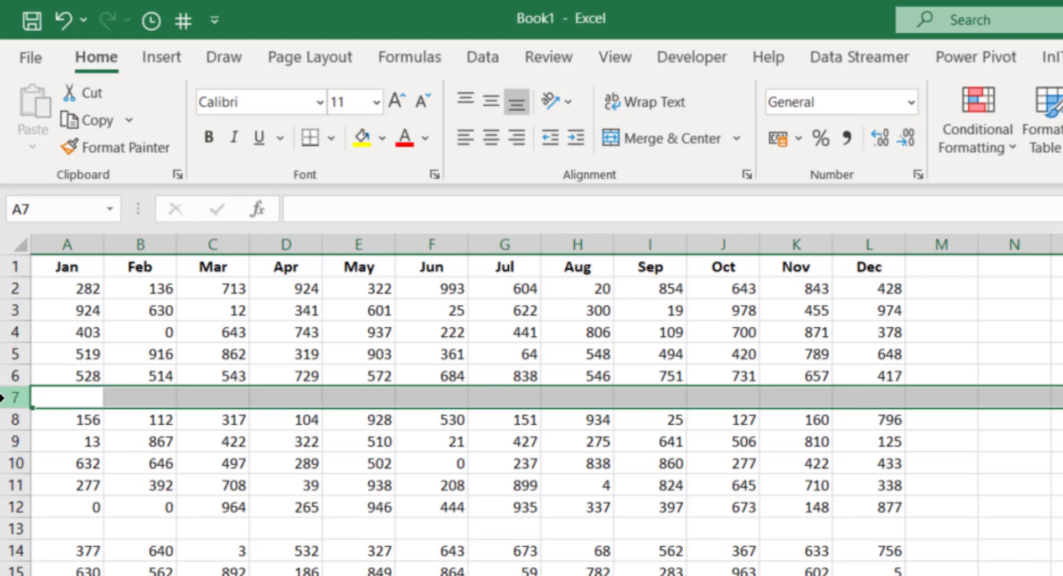
key("ctrl+minus")
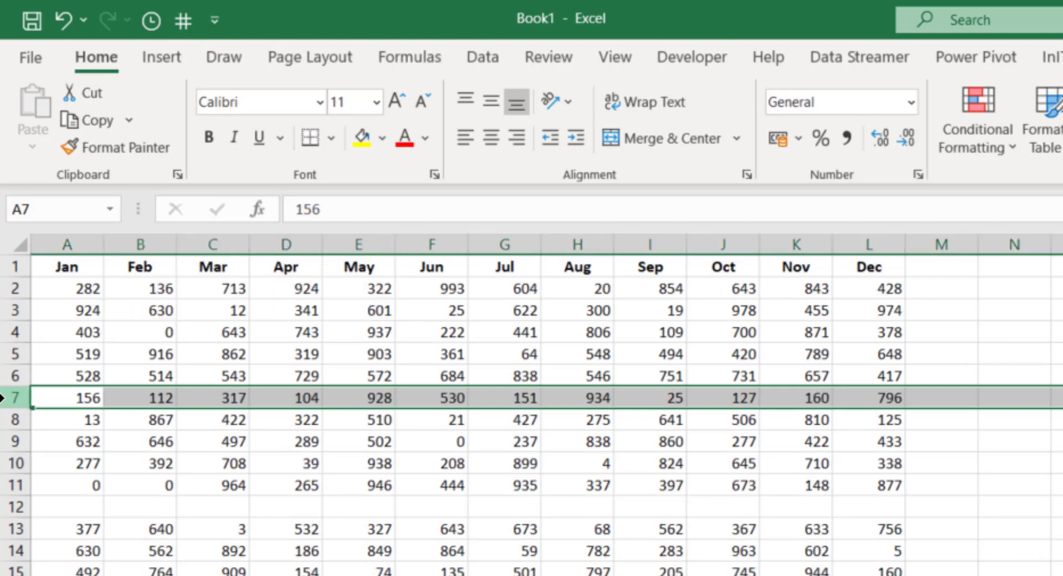
left_click(65, 22)
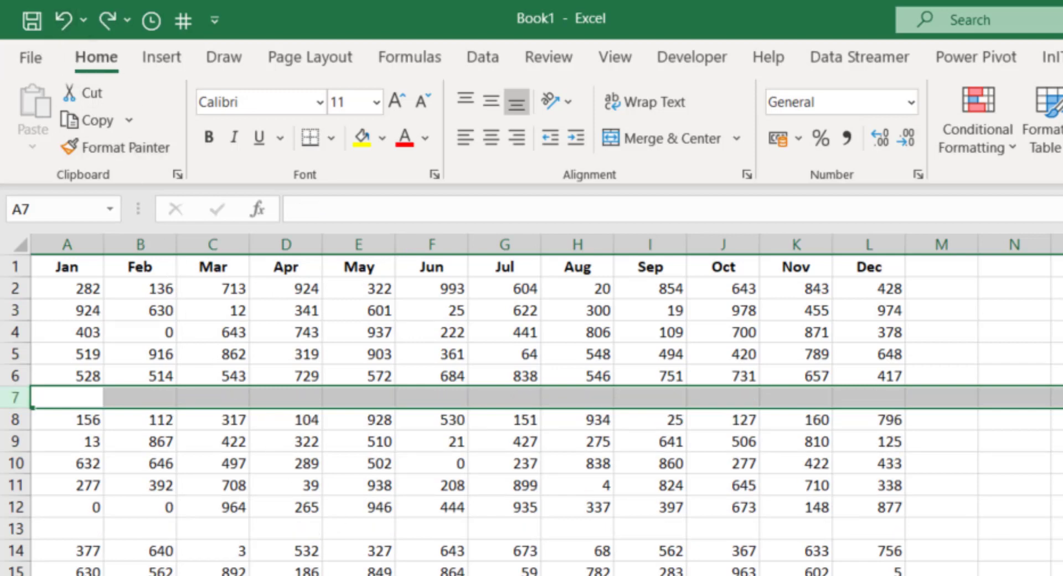
left_click_drag(549, 515, 551, 524)
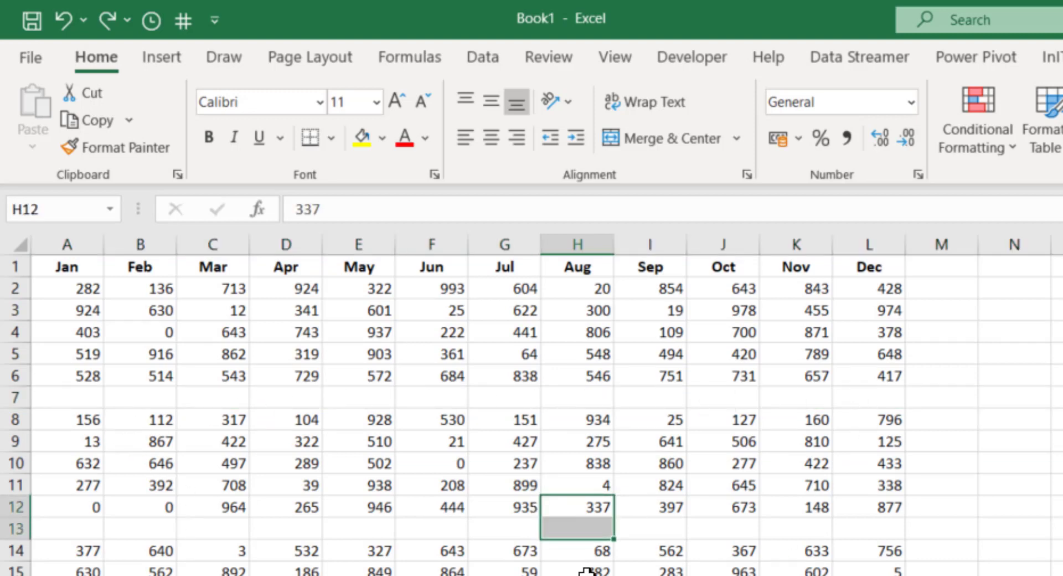
left_click(659, 548)
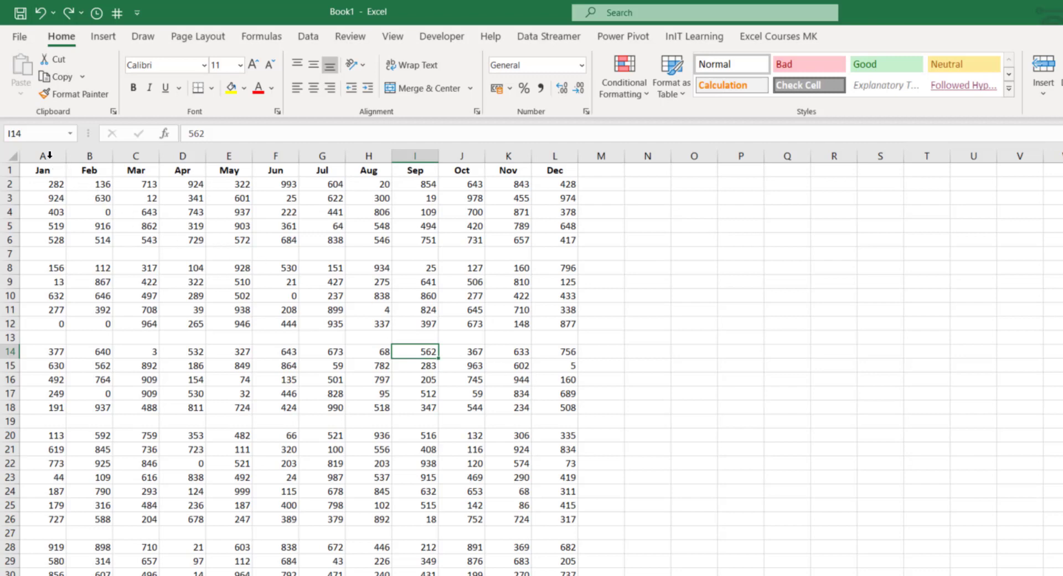
- Select all blank cells within columns A to L using Go To Special with the Blanks option
left_click_drag(49, 154, 553, 155)
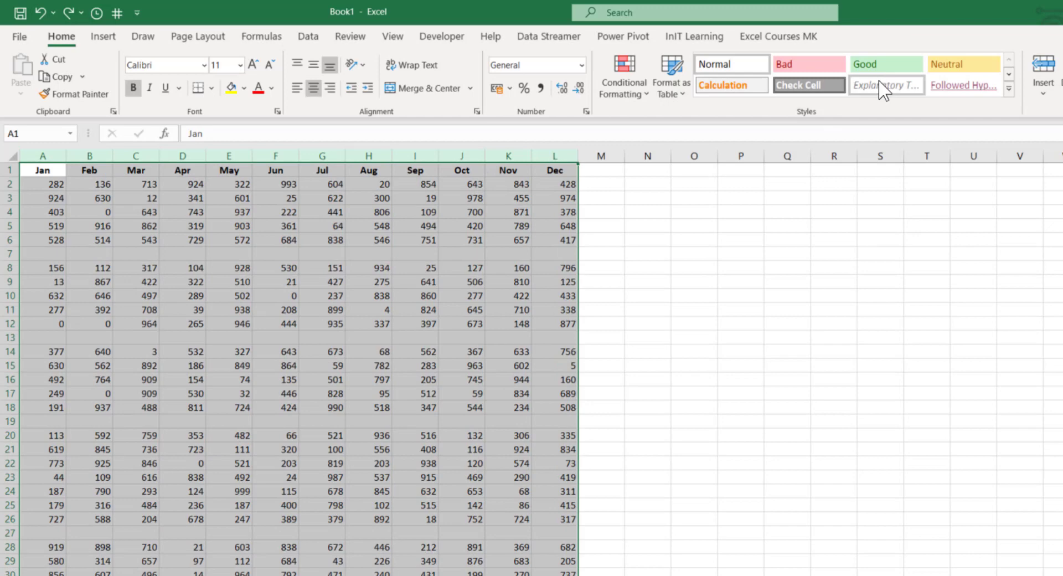
key("ctrl+g")
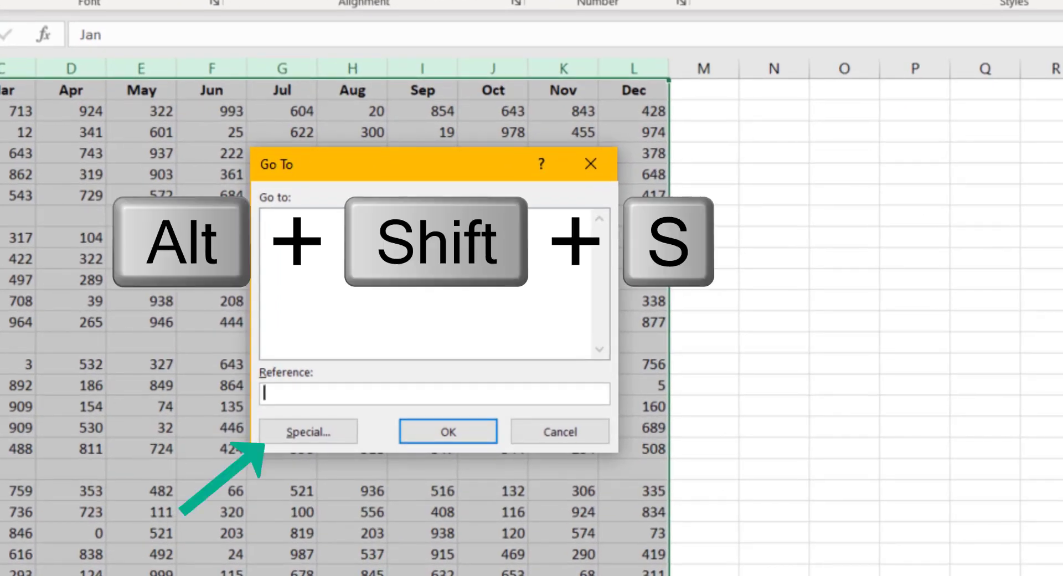
key("alt+s")
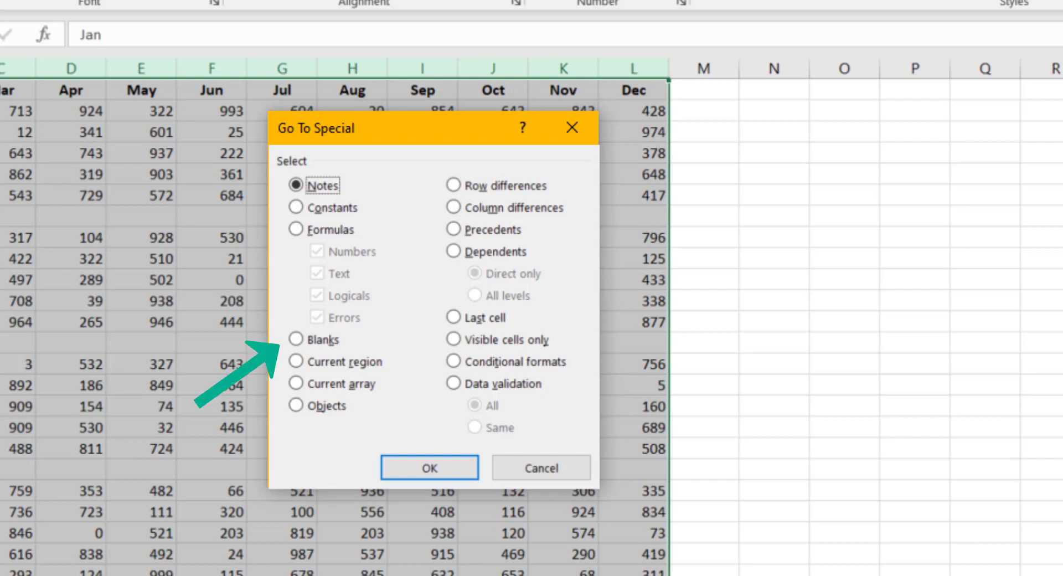
key("k")
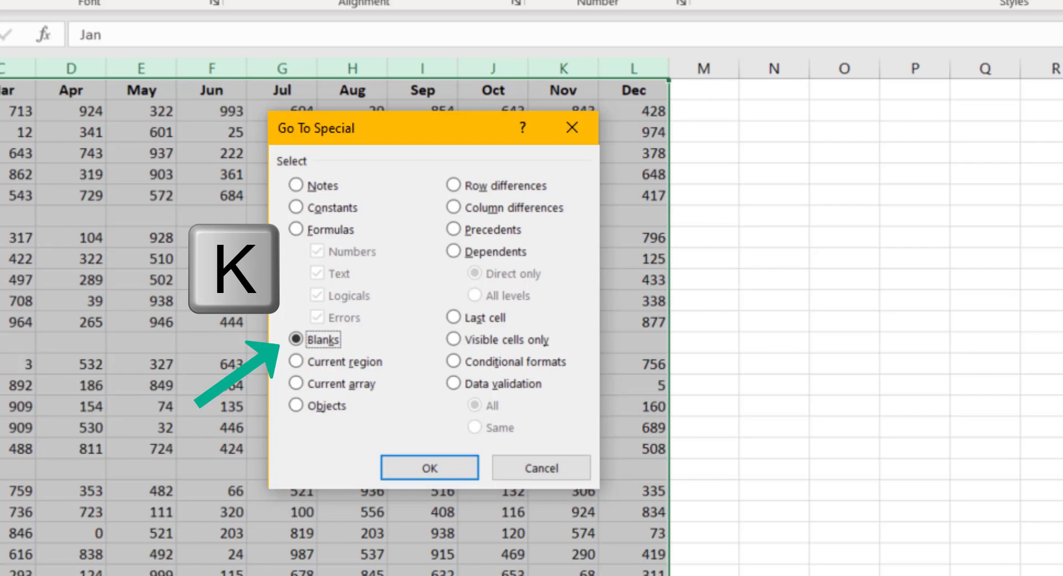
key("Return")
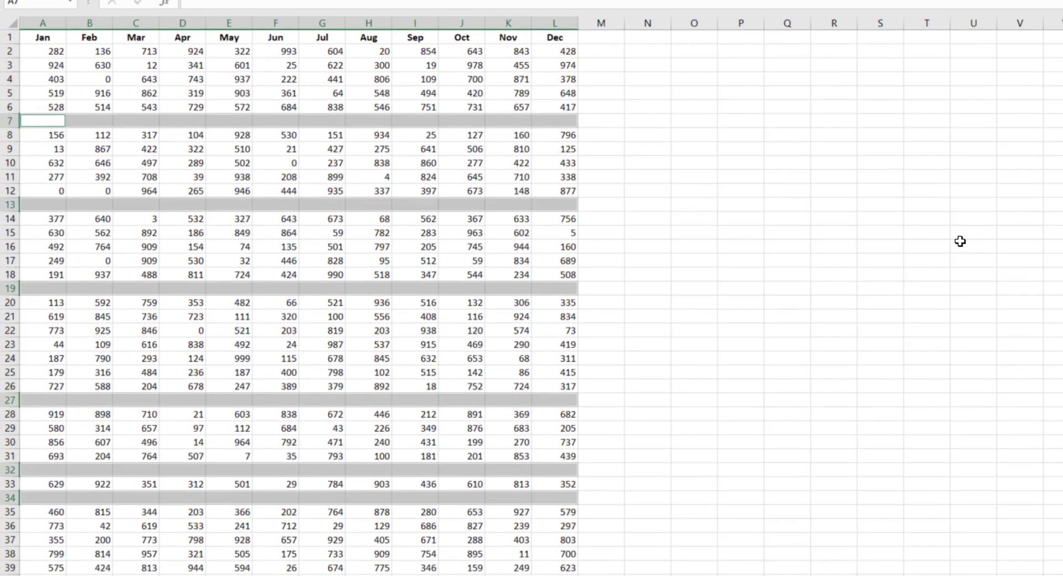
- Delete the selected blank cells with the Shift cells up option, and undo the deletion
key("ctrl+minus")
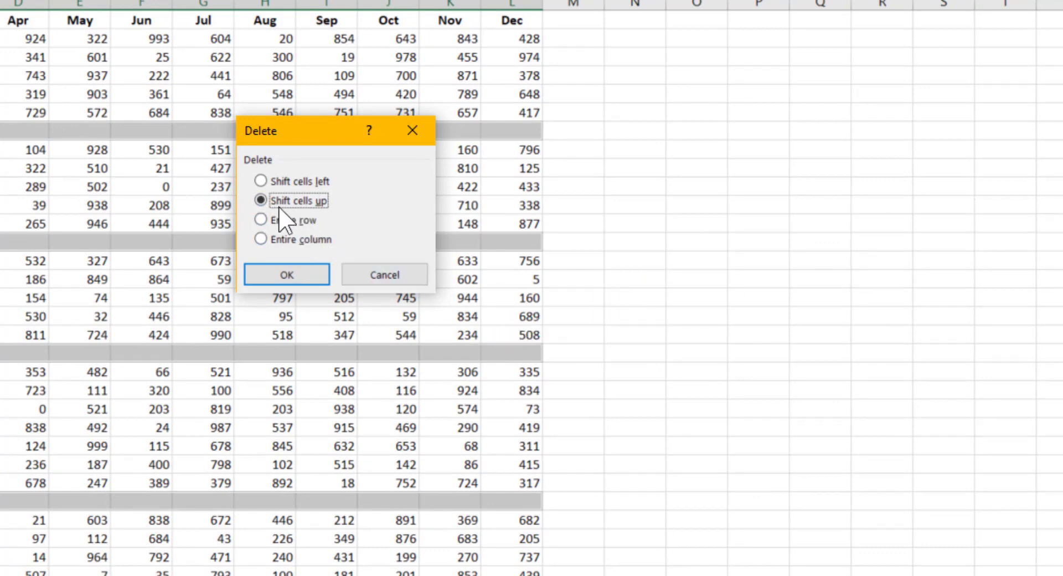
left_click(287, 276)
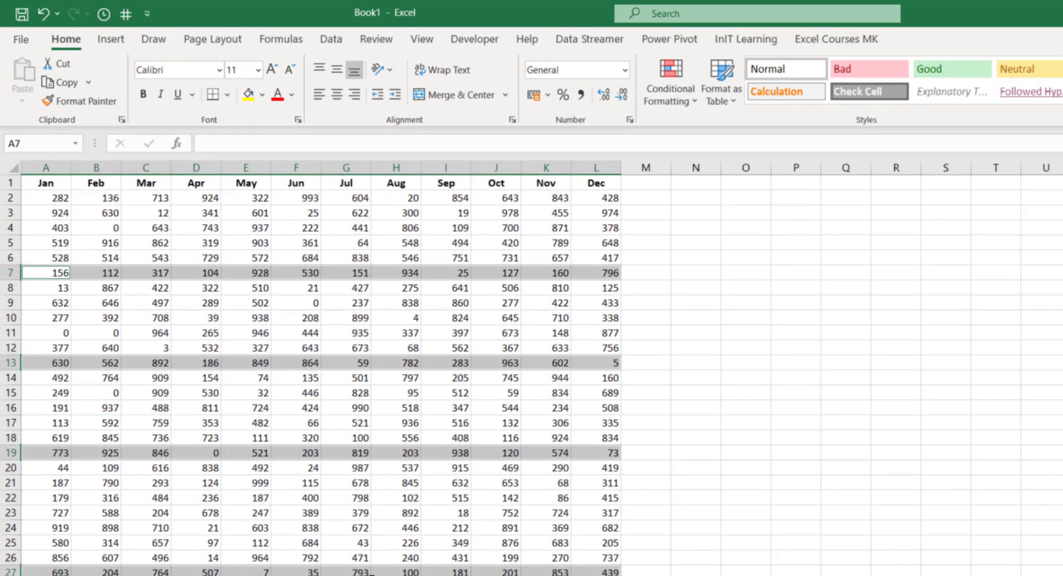
left_click(43, 13)
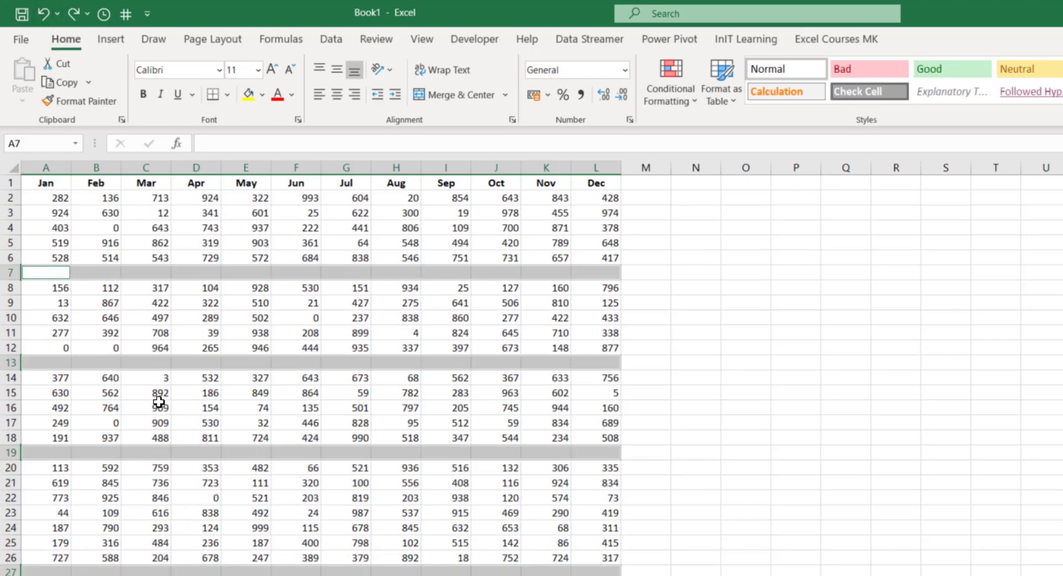
- Clear the contents of the individual cells C6, H6, H11, H17, H23, G30, G37 and J39
left_click(154, 257)
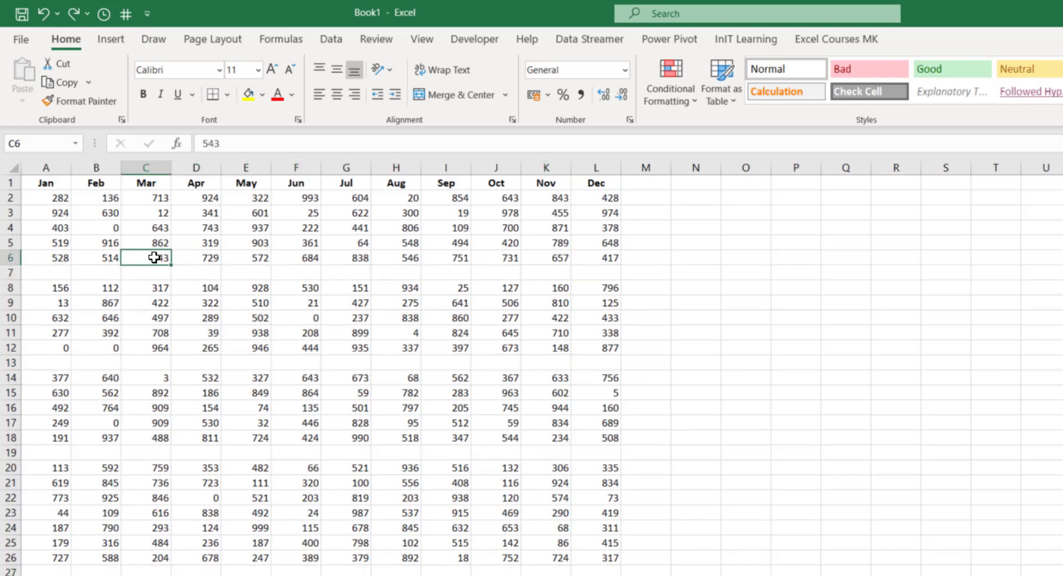
key("Delete")
left_click(407, 258)
key("Delete")
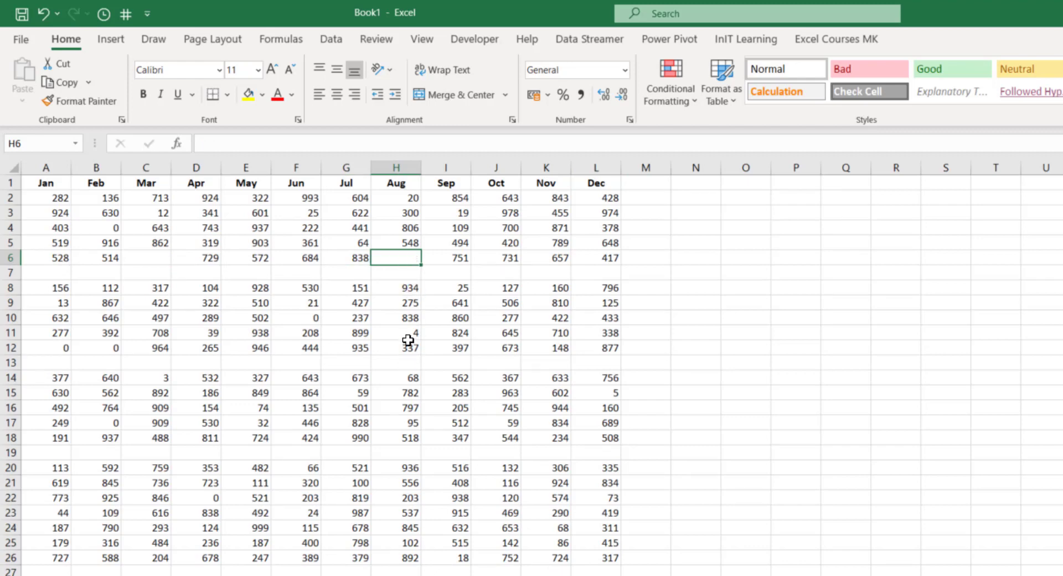
left_click(408, 338)
key("Delete")
left_click(395, 423)
key("Delete")
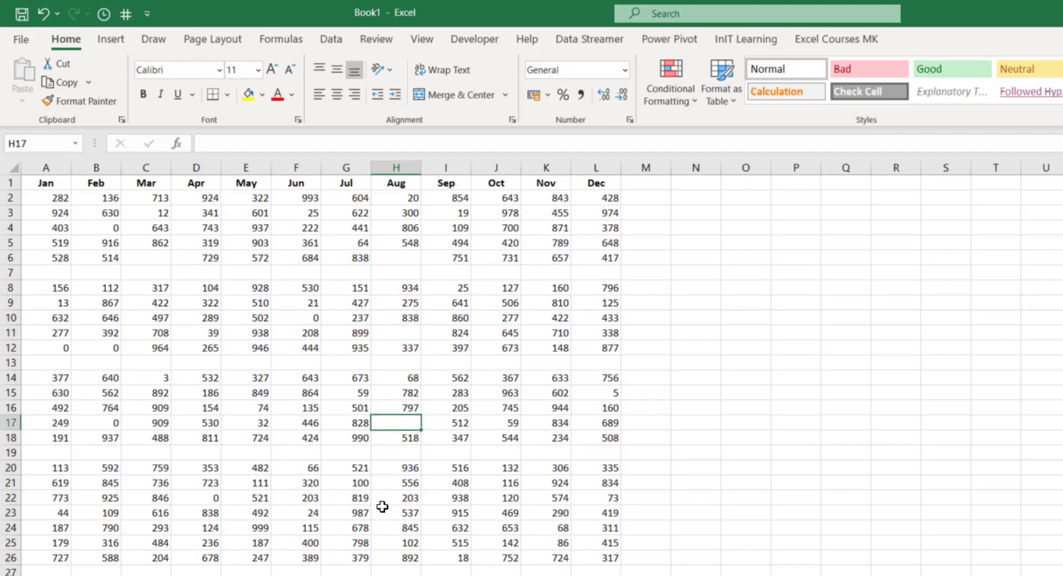
left_click(383, 507)
key("Delete")
left_click(346, 573)
key("Delete")
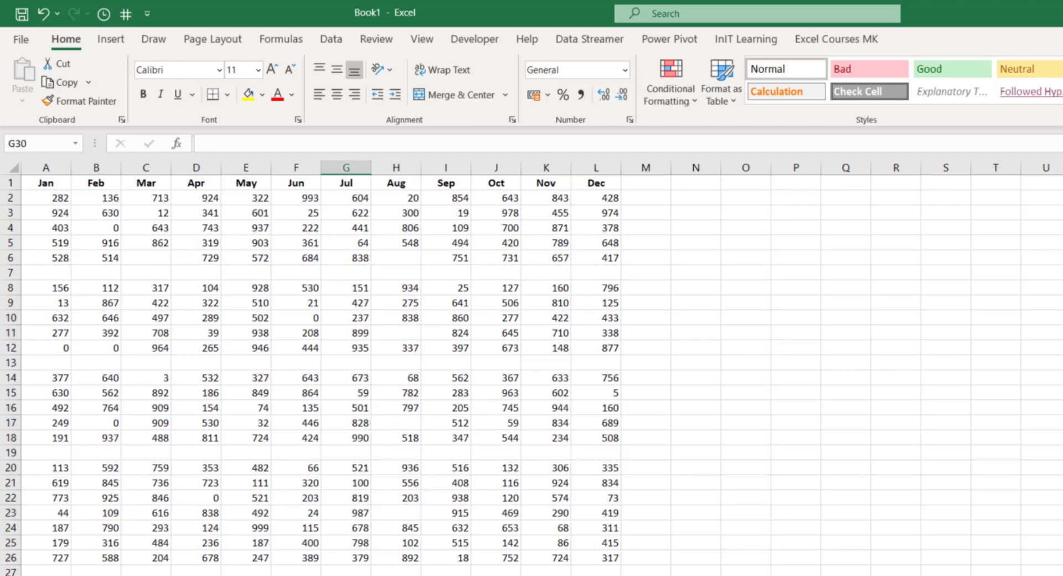
left_click(346, 575)
key("Delete")
left_click(496, 575)
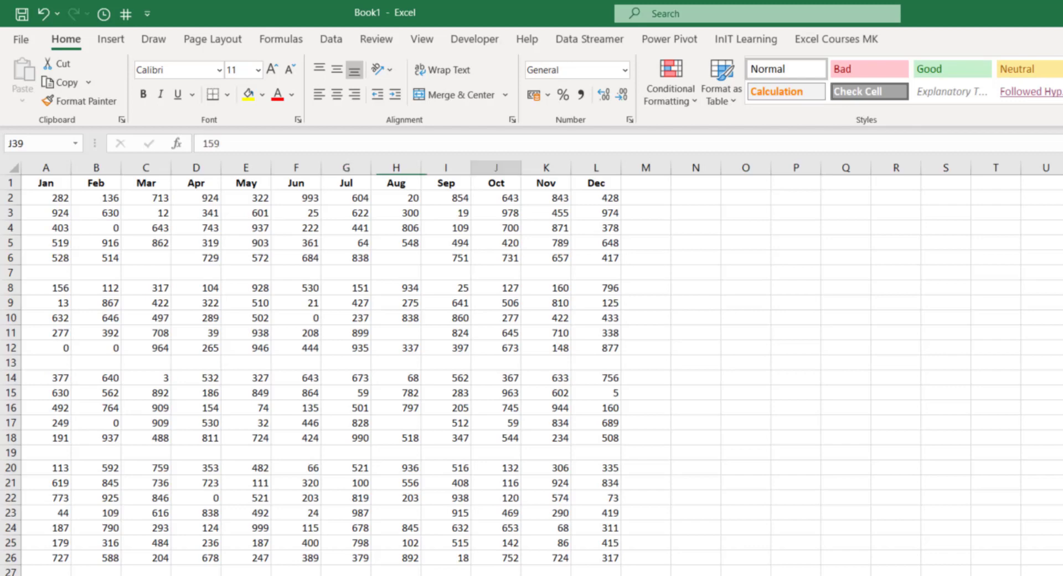
key("Delete")
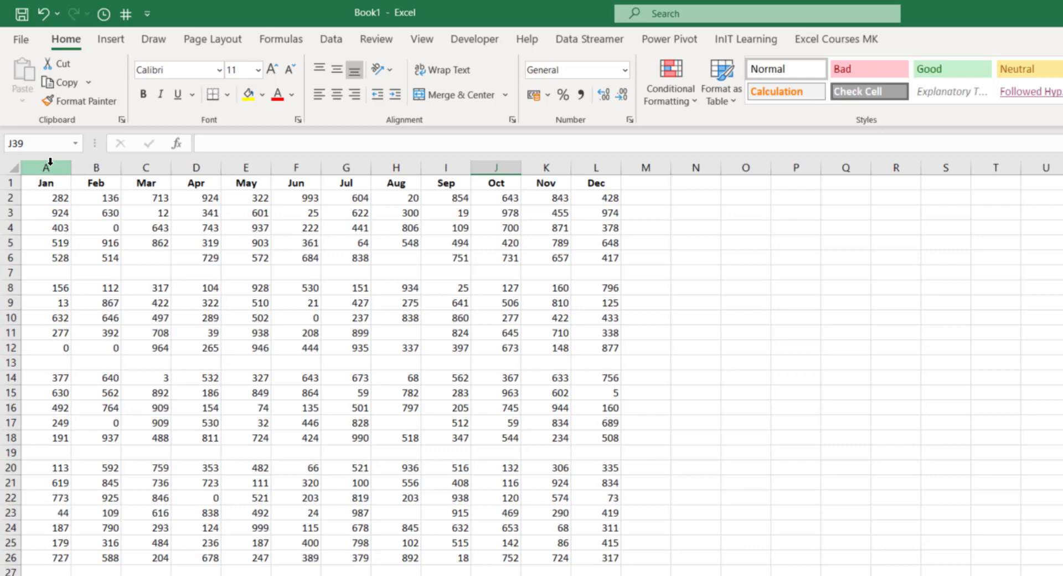
- Select every blank cell in columns A to L, including the newly cleared ones, using Go To Special with Blanks
left_click_drag(49, 162, 591, 161)
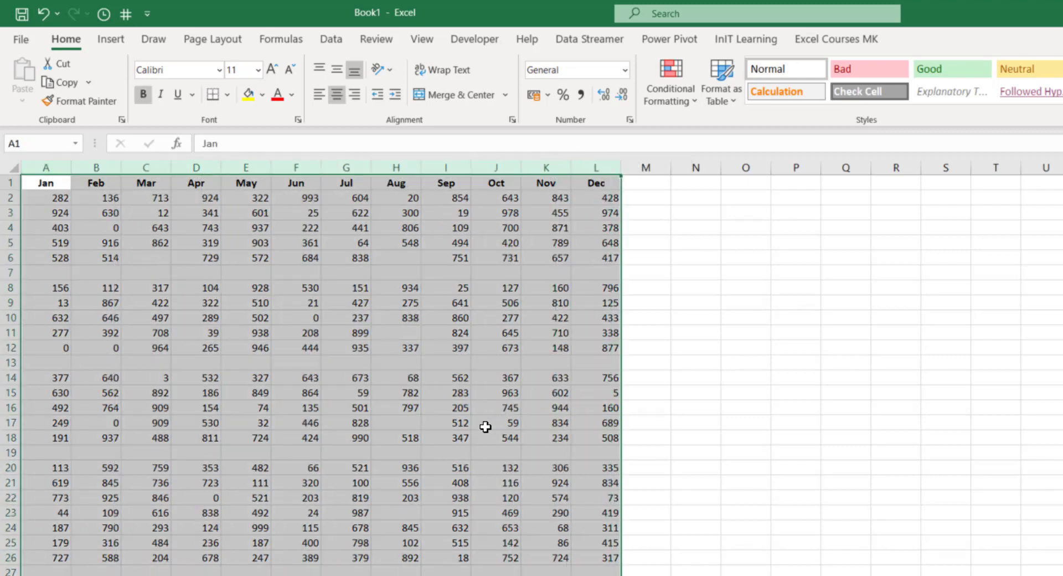
key("ctrl+g")
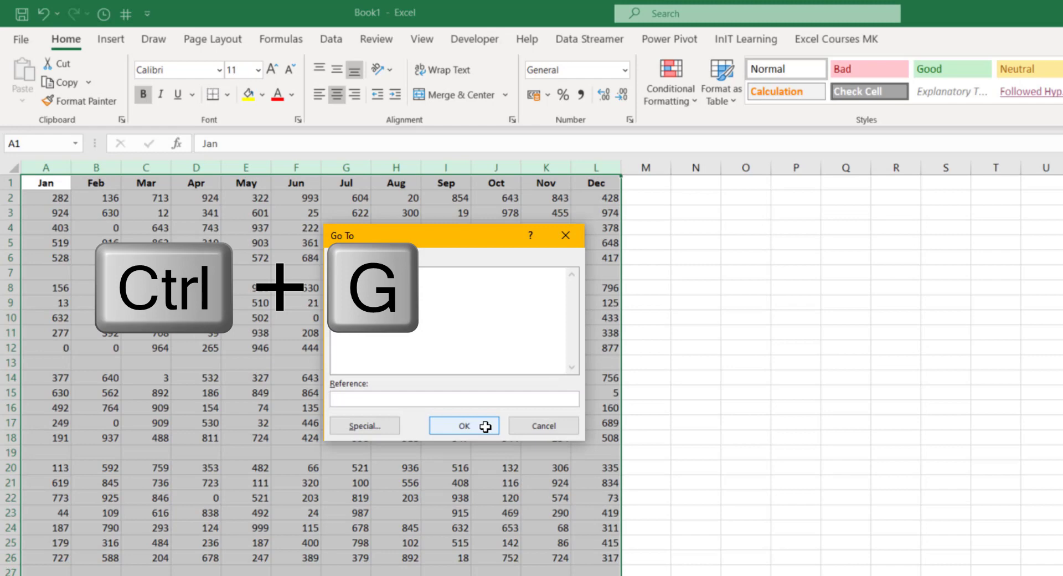
key("alt+shift+s")
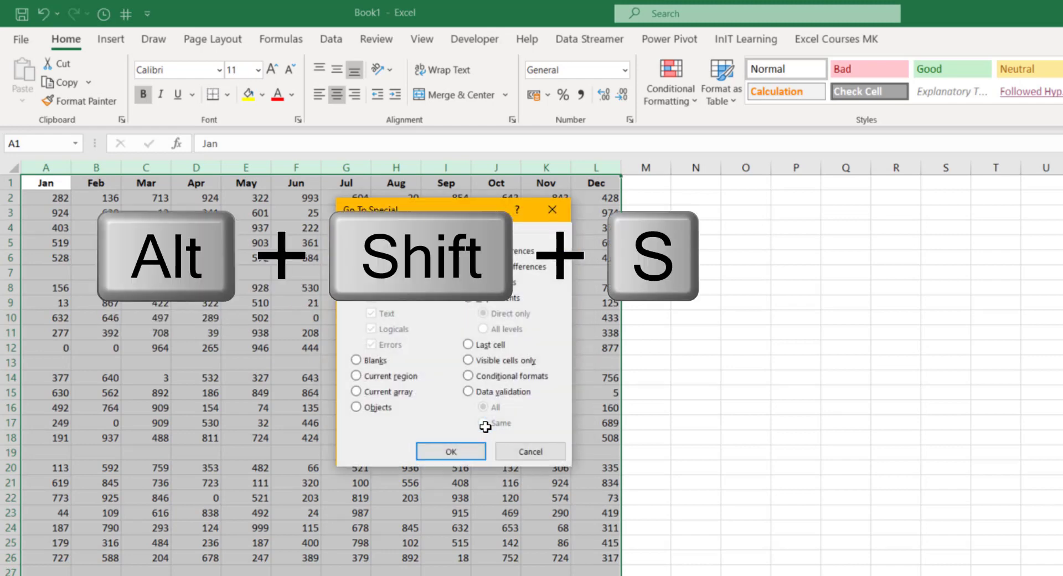
key("k")
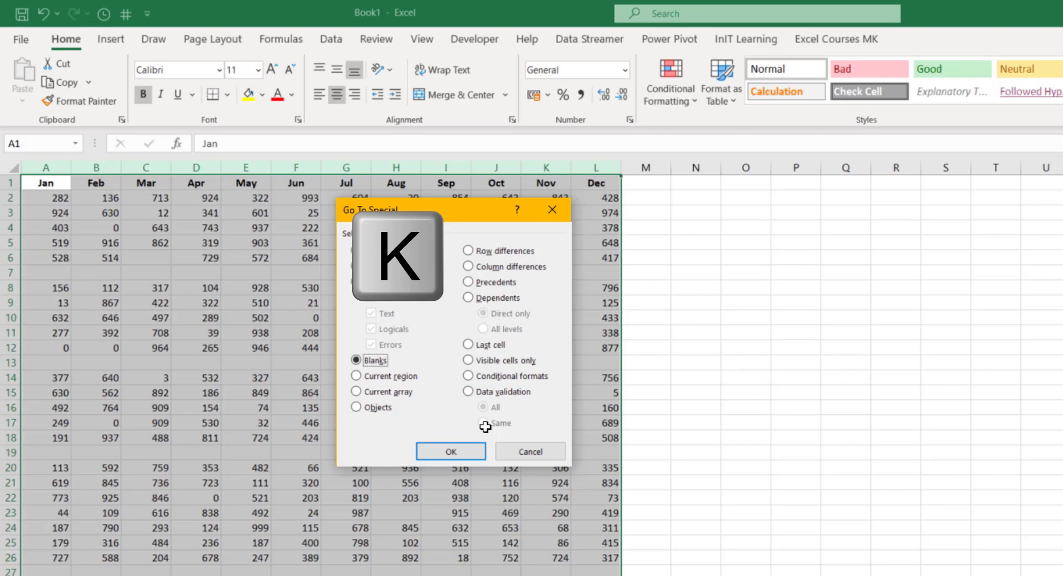
key("Return")
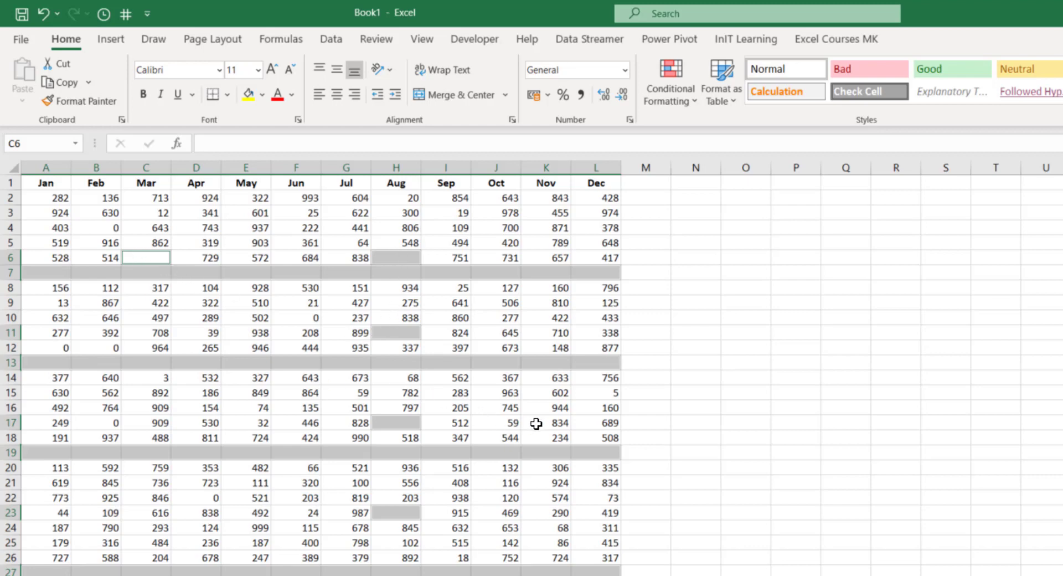
- Delete the selected blank cells and blank rows with Shift cells up, undo the deletion, and deselect the blanks
key("ctrl+minus")
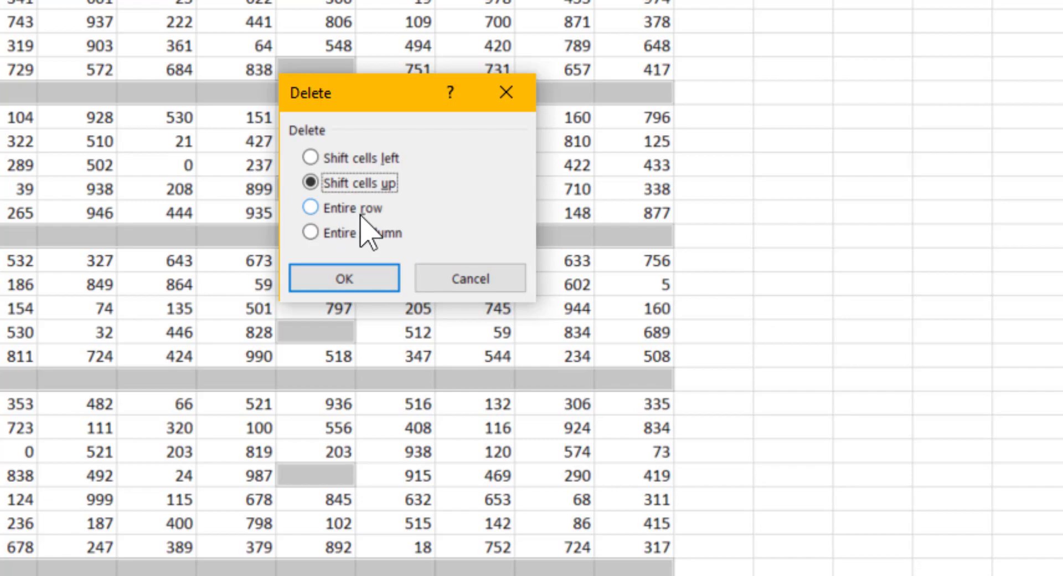
left_click(331, 283)
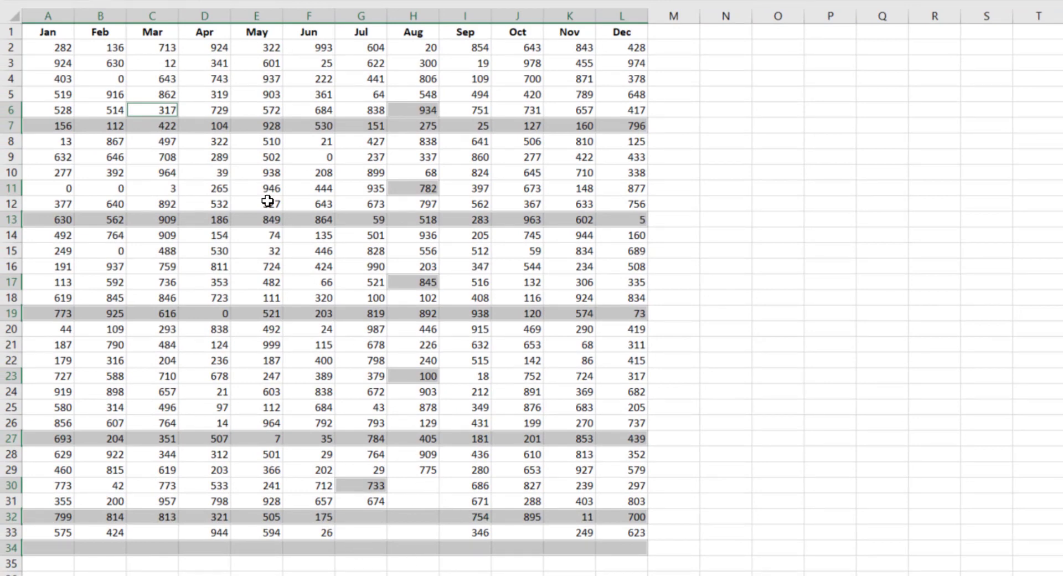
key("ctrl+shift+plus")
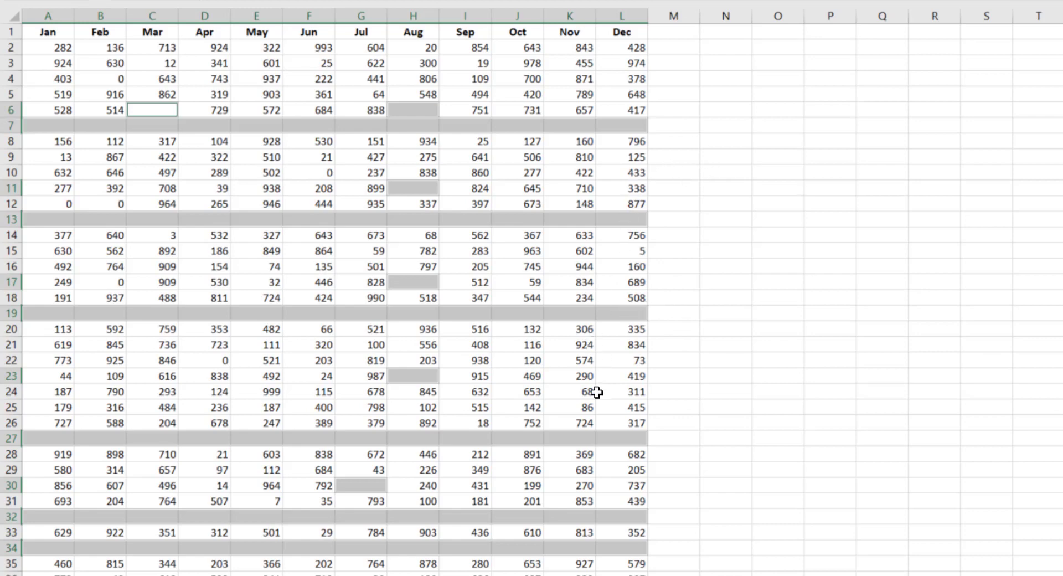
left_click(513, 372)
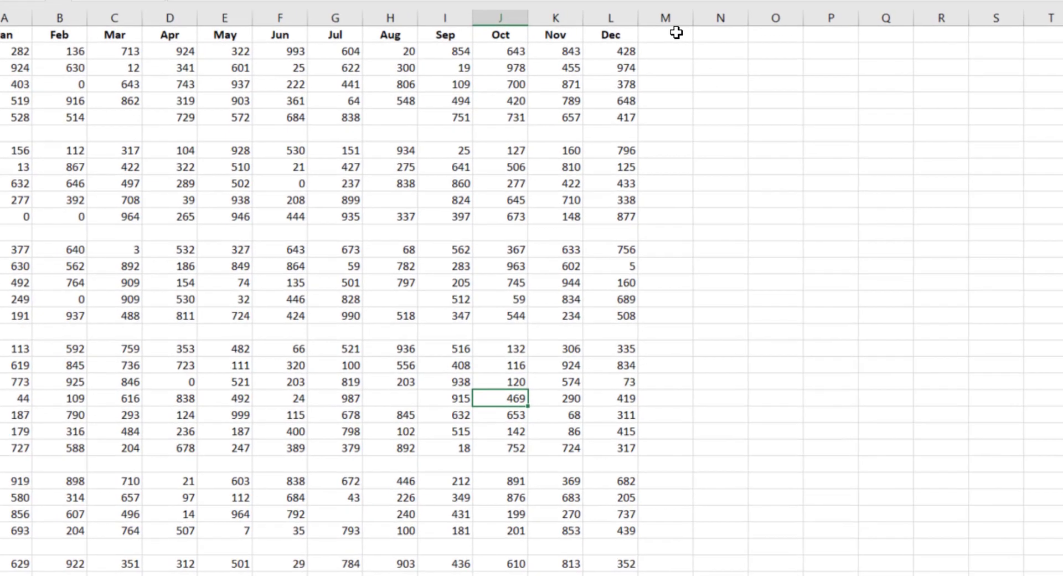
- Add a helper column by entering the header Temp in cell M1, beside the Dec column
left_click(677, 33)
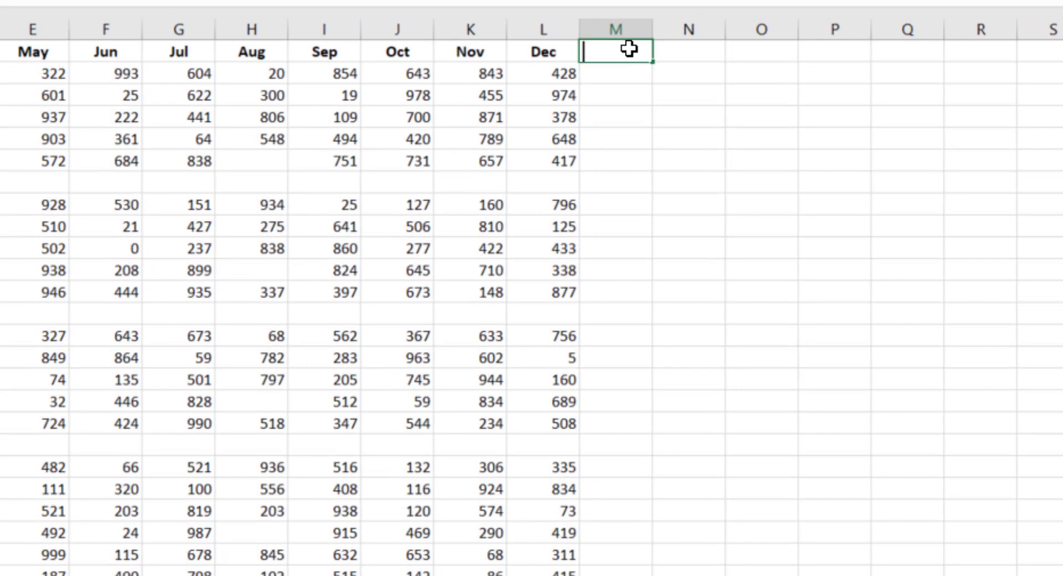
type("Temp")
key("Return")
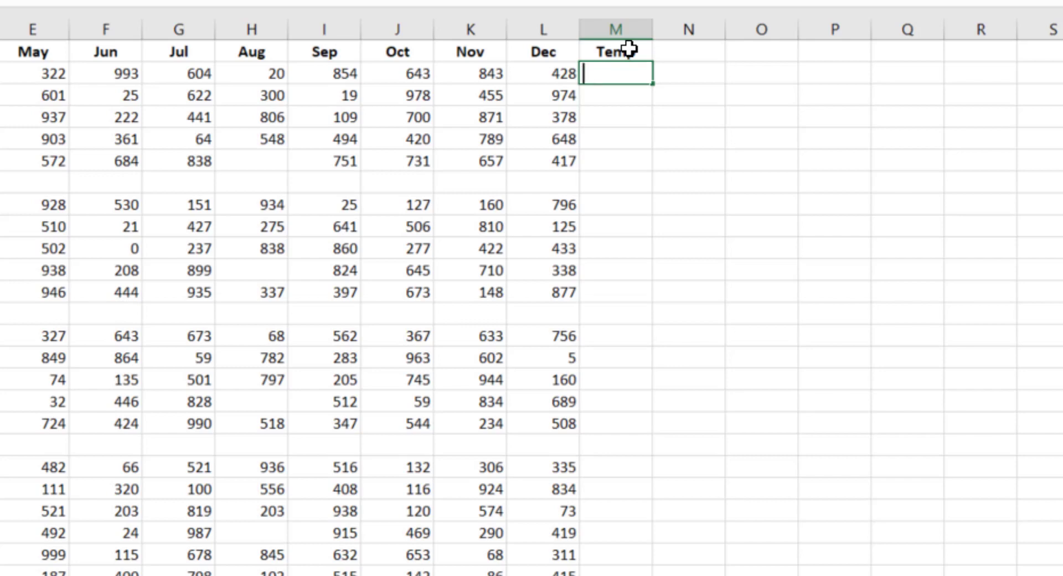
- Enter the formula =COUNTA(A2:L2) in cell M2 under the Temp header to count the row's filled cells
type("=co")
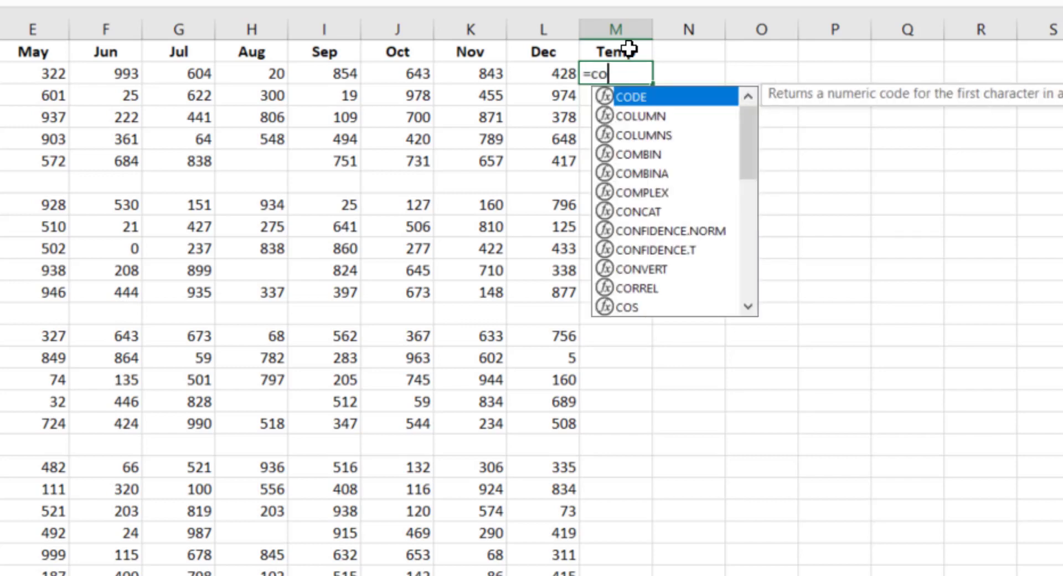
type("unt")
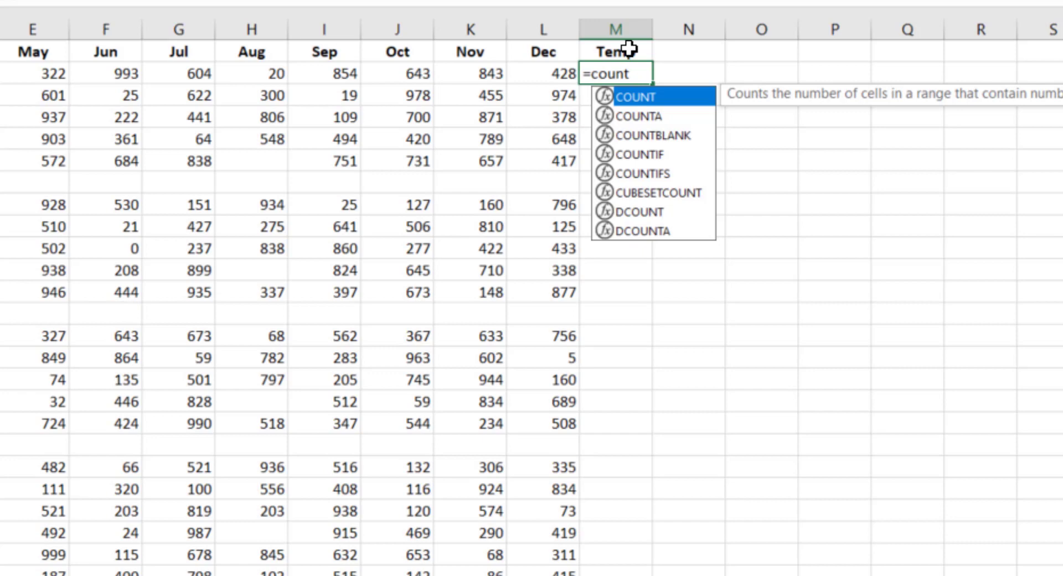
type("a")
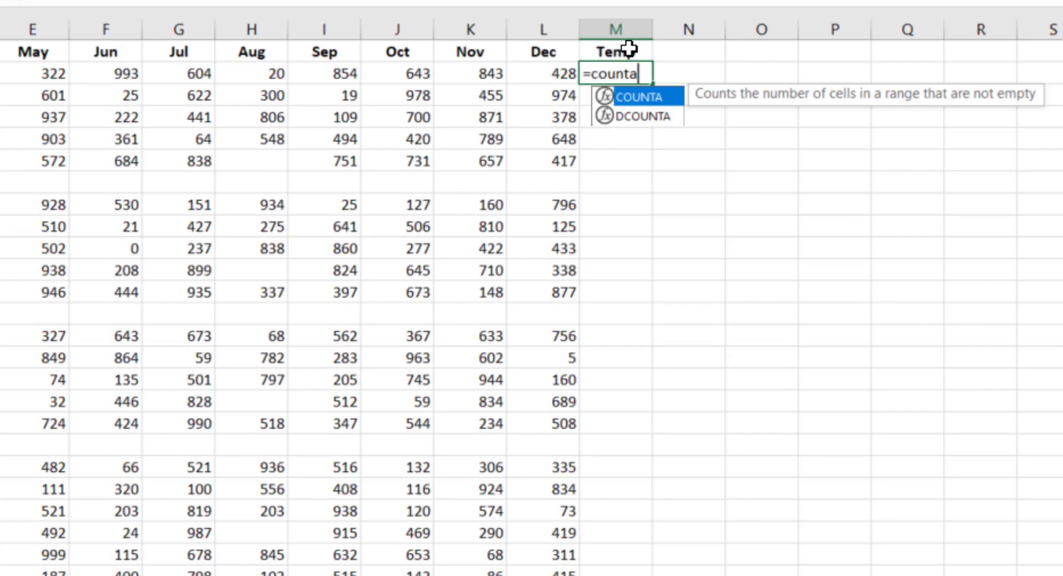
type("(")
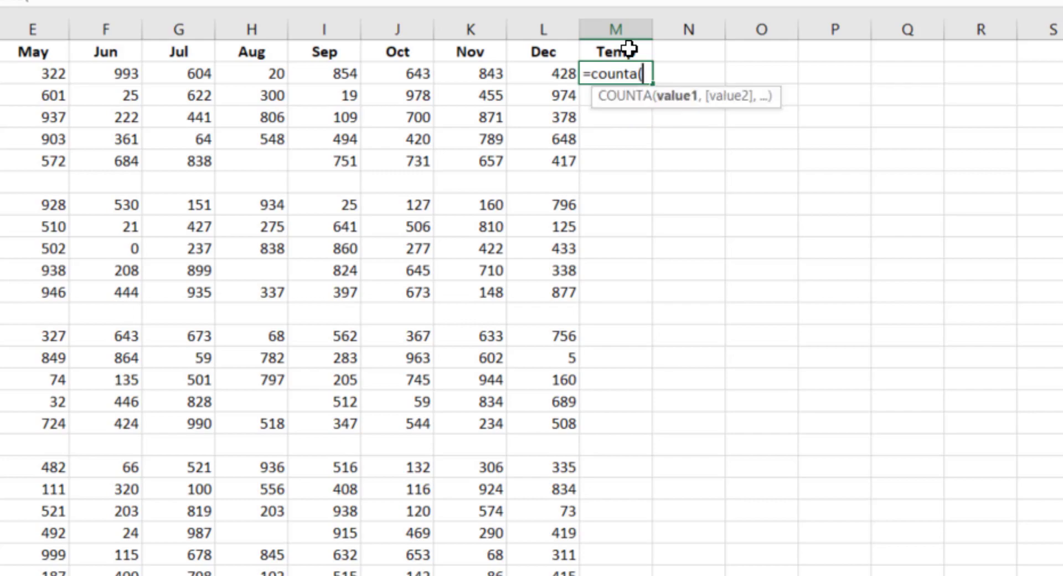
type("A2")
left_click_drag(0, 73, 547, 73)
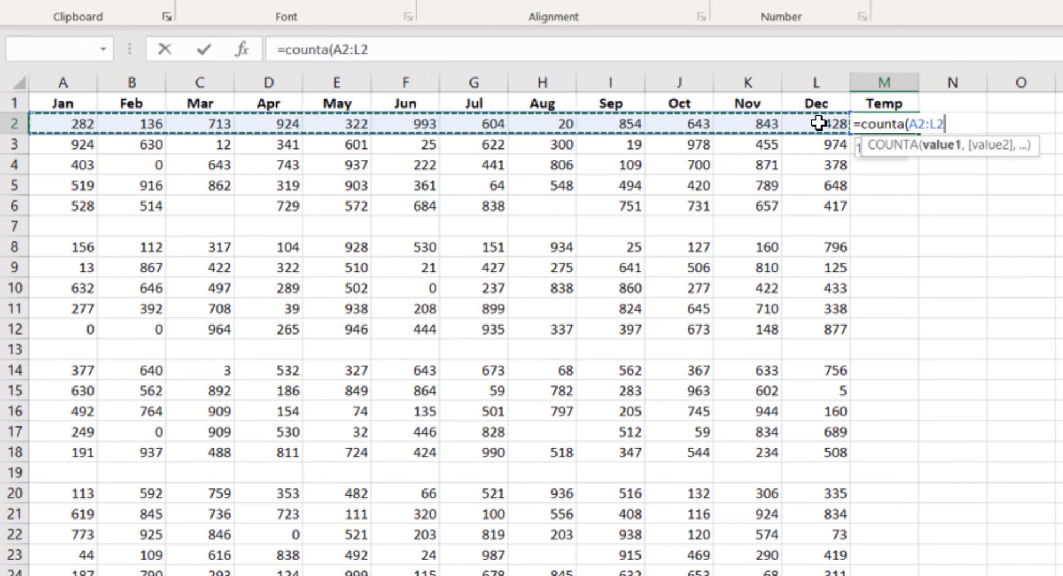
left_click_drag(818, 123, 833, 123)
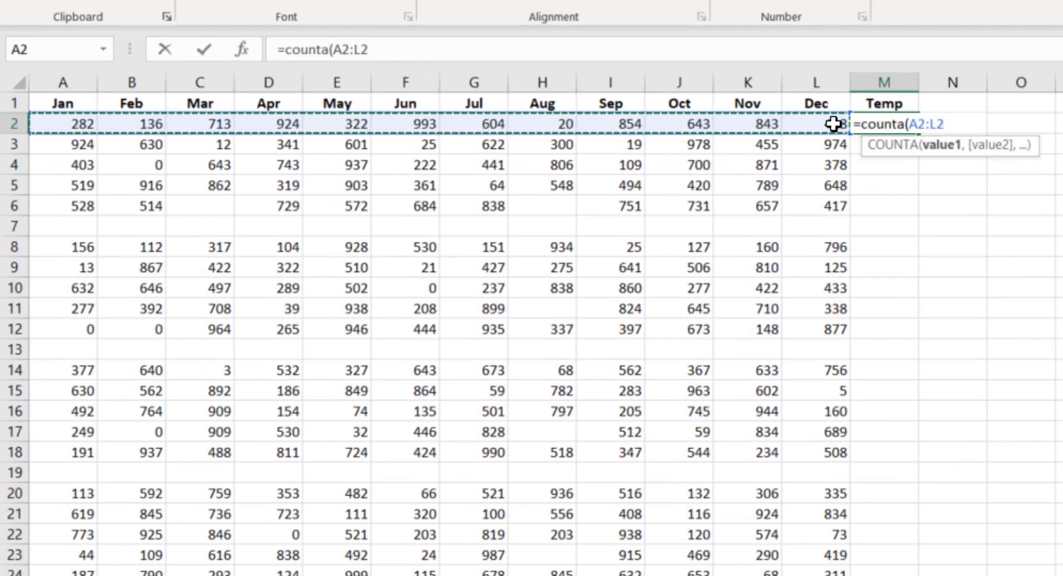
type(")")
key("Return")
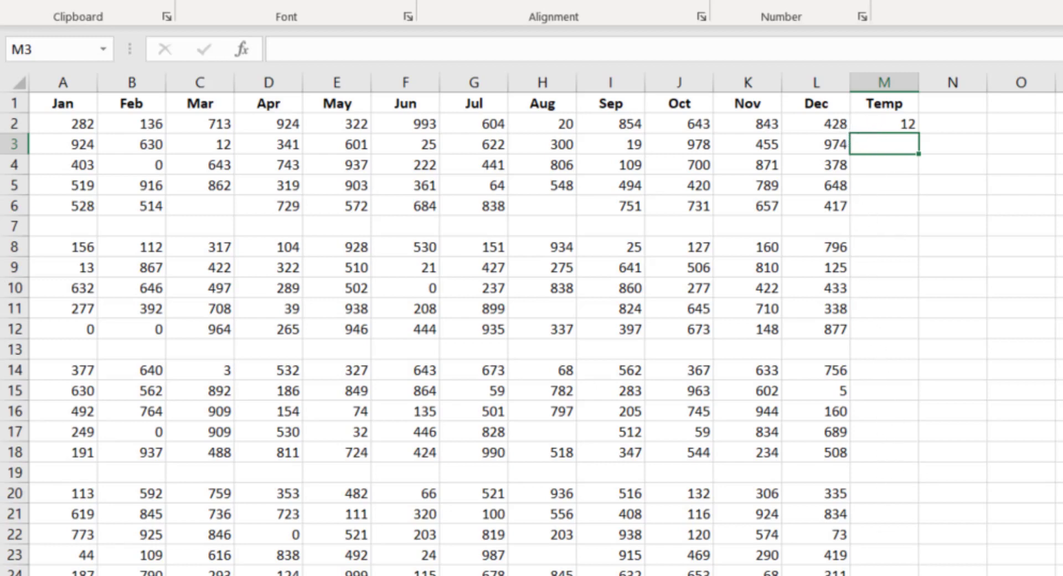
- Try to auto-fill the COUNTA formula from M2 down the Temp column, and undo the fill
left_click(896, 125)
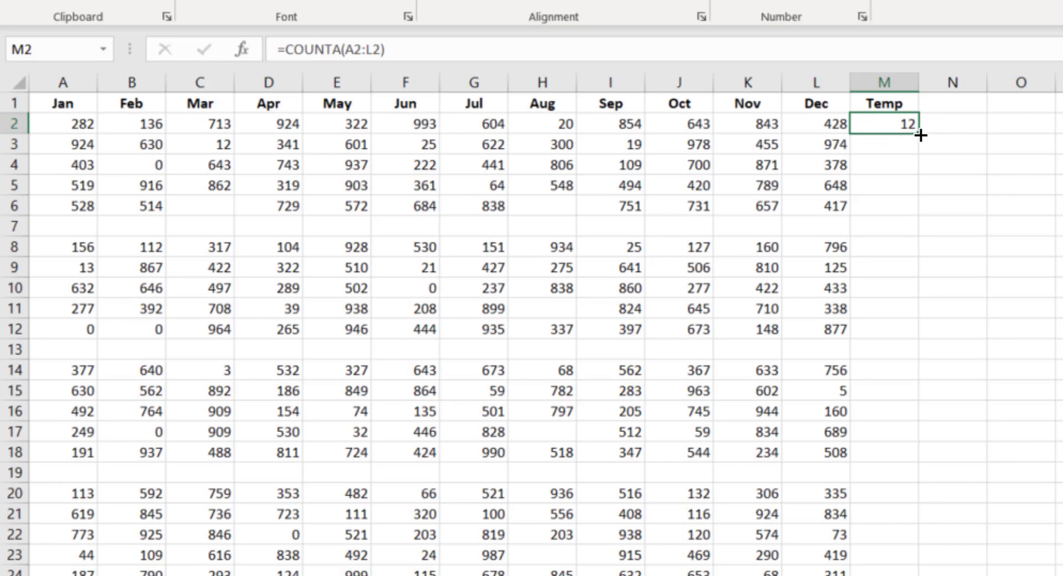
double_click(920, 134)
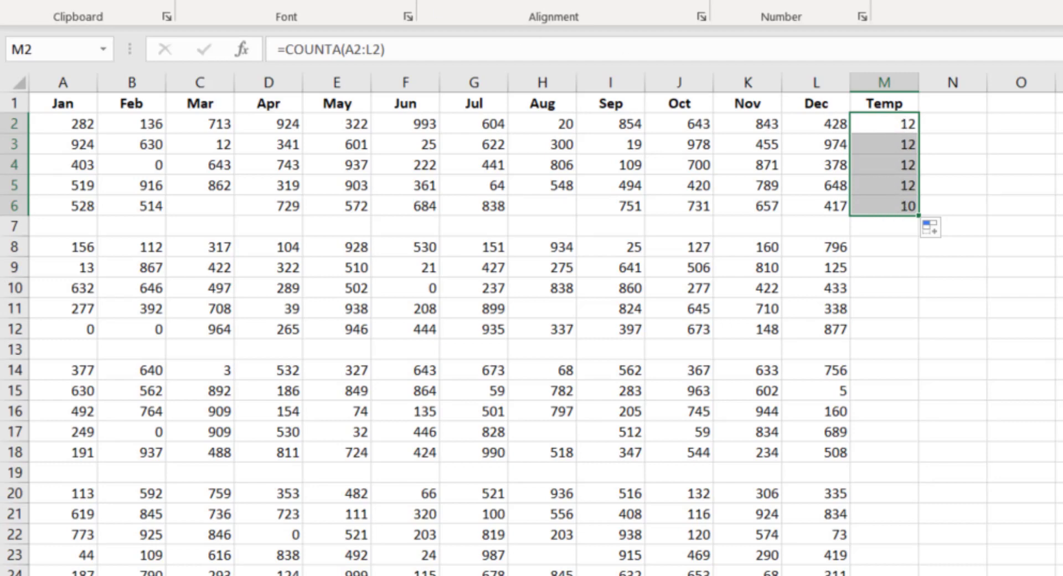
key("ctrl+z")
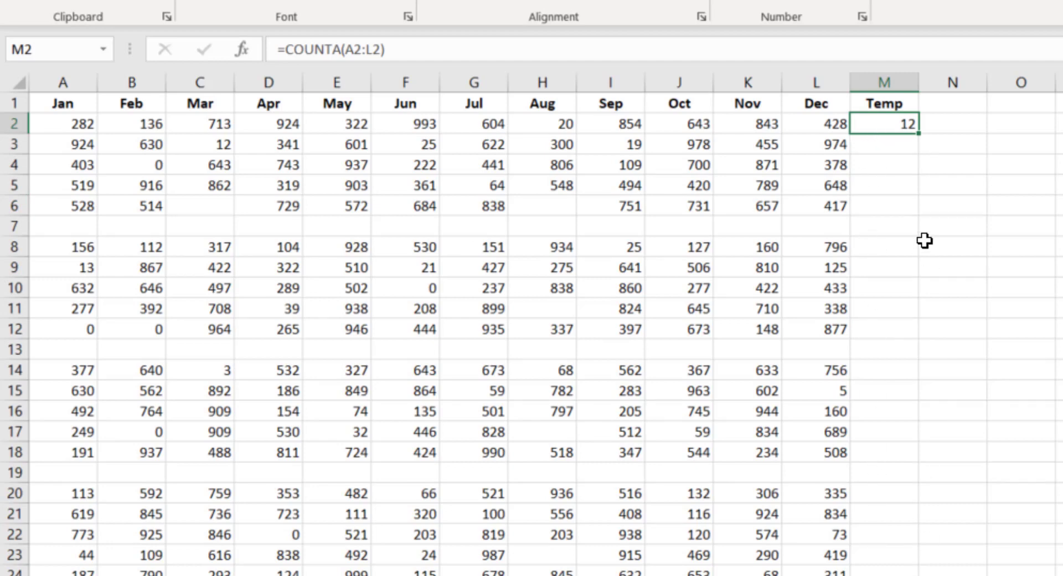
- Locate the last data row through the Dec column and fill the COUNTA formula down from M2 to M39
left_click(816, 81)
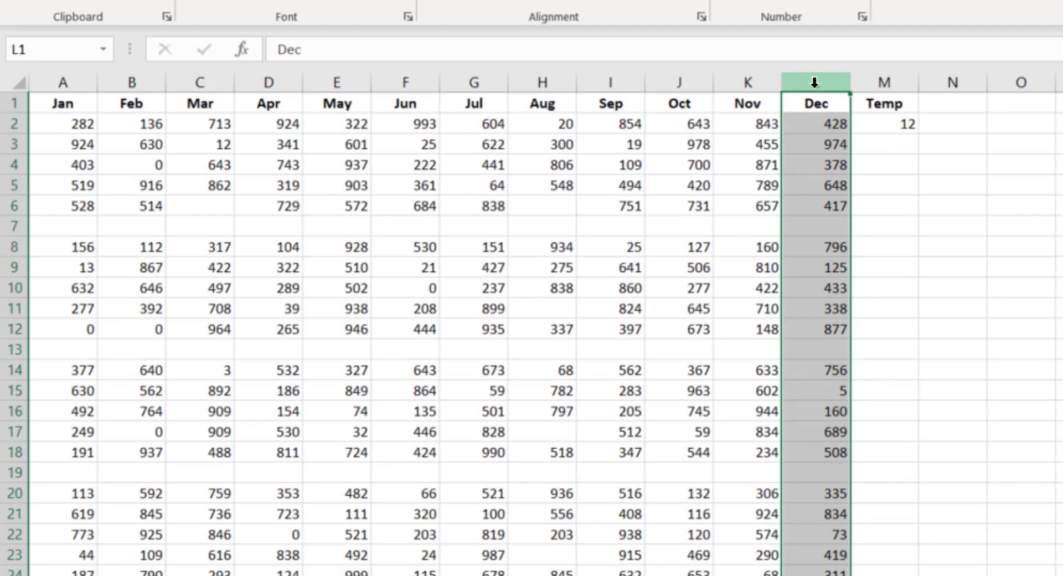
key("ctrl+period")
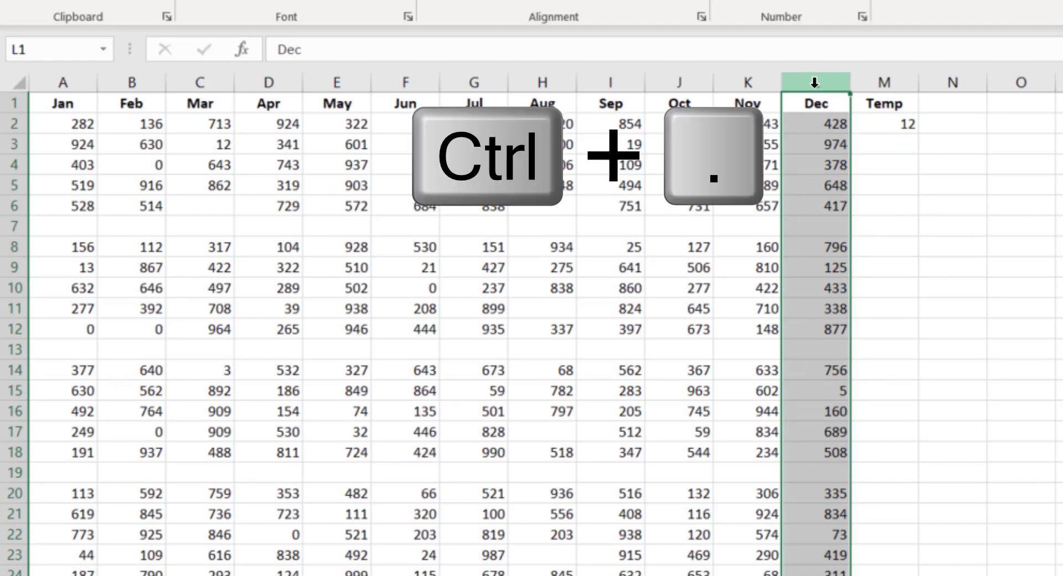
key("ctrl+period")
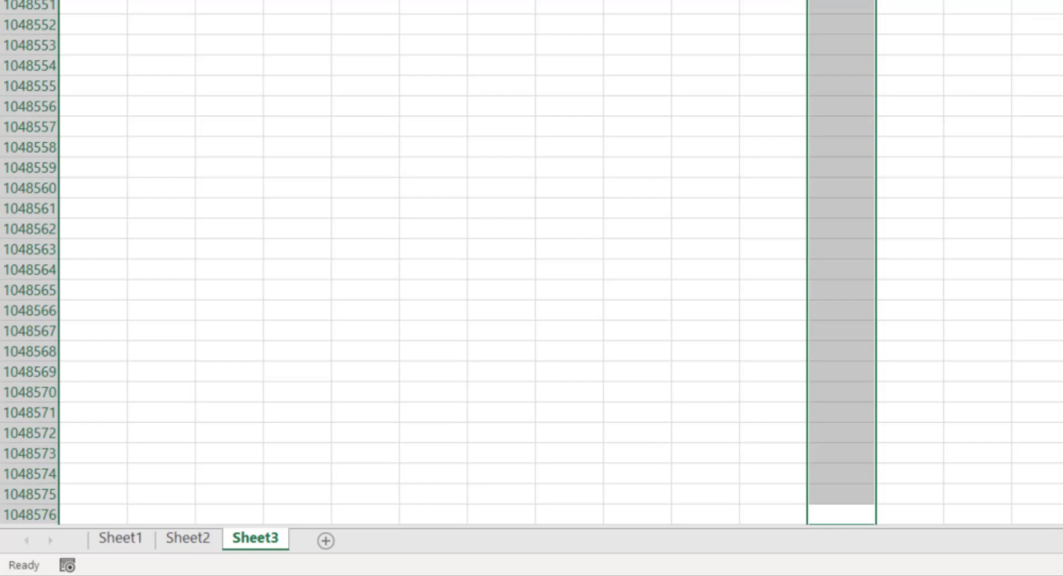
key("ctrl+Up")
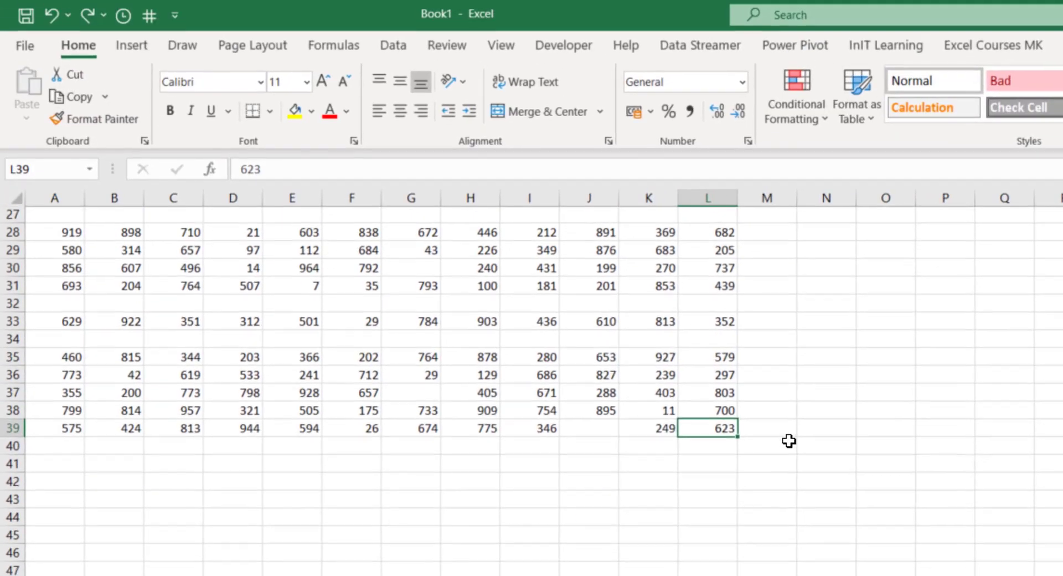
scroll(792, 457, "up", 8)
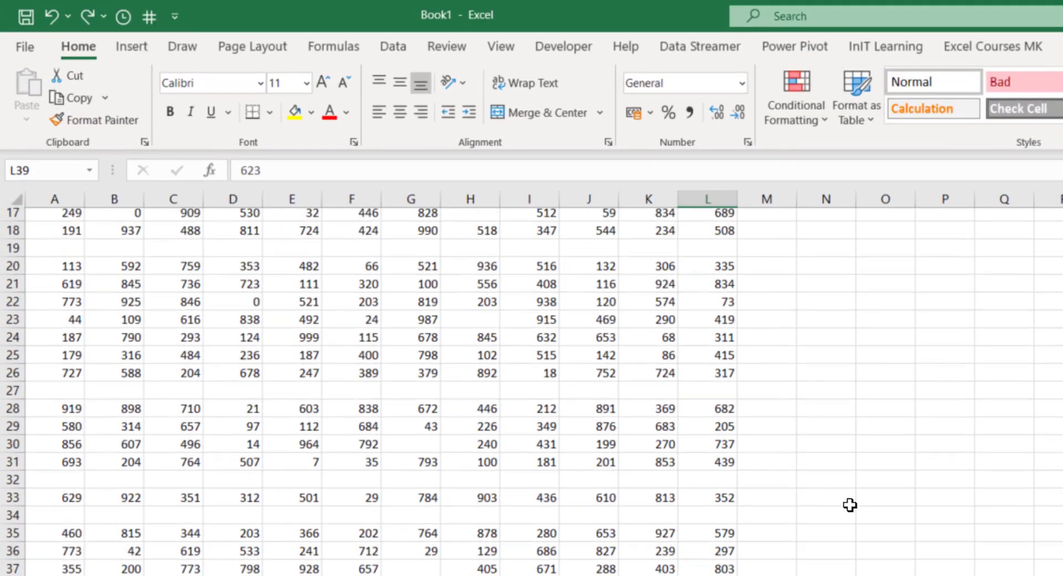
scroll(858, 507, "up", 1)
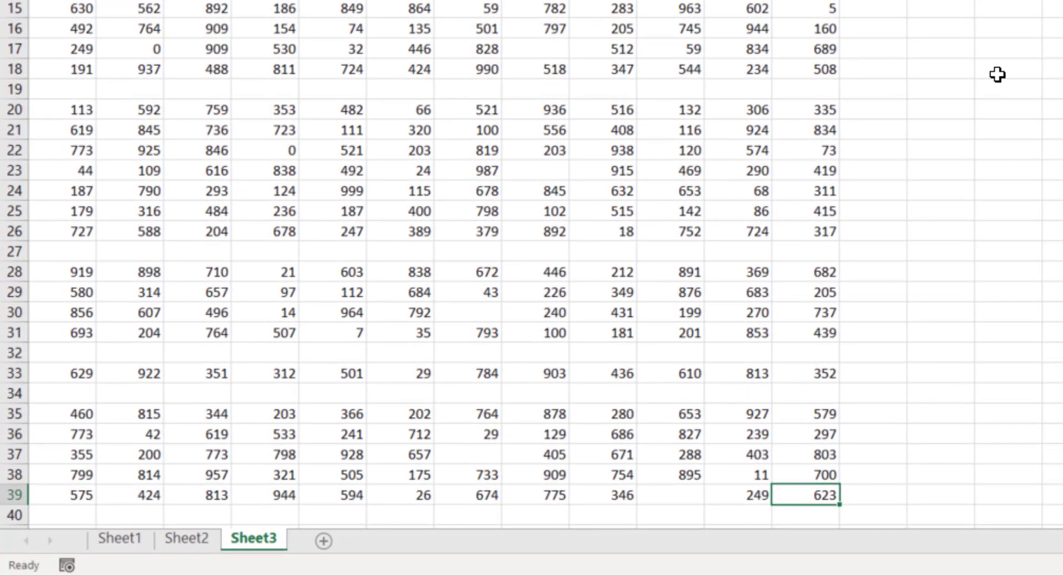
key("Right")
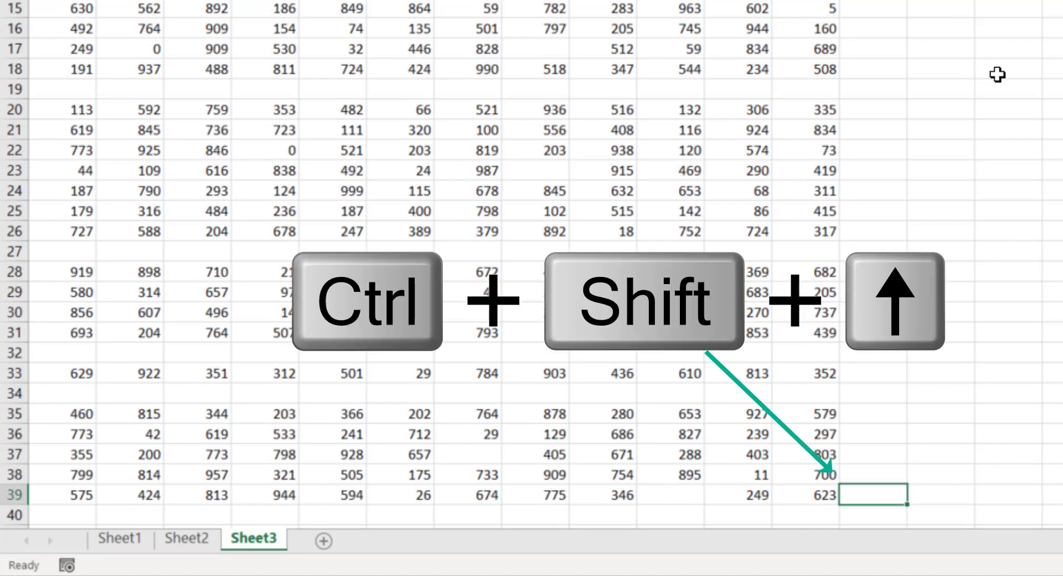
key("ctrl+shift+Up")
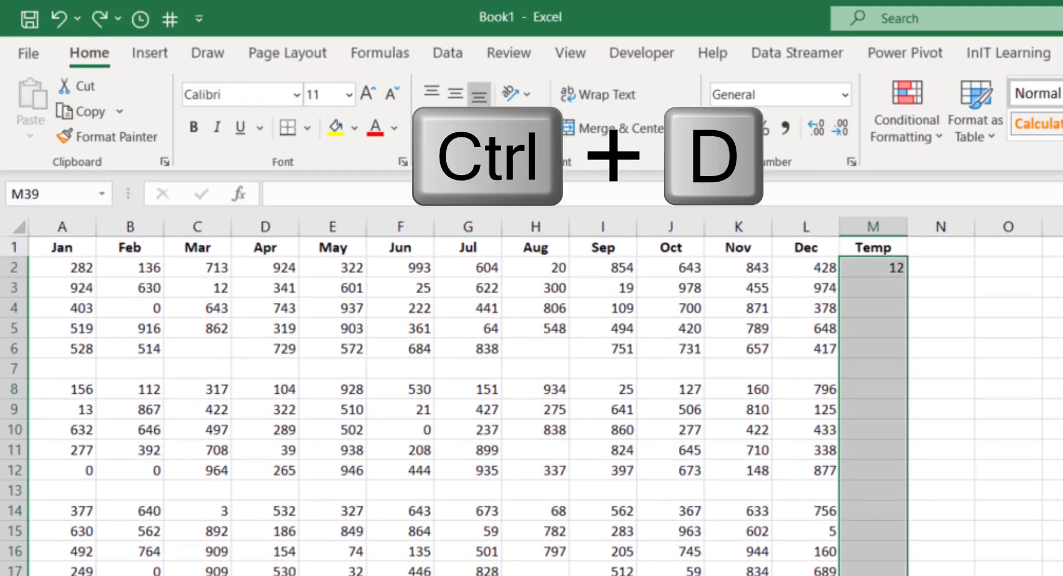
key("ctrl+d")
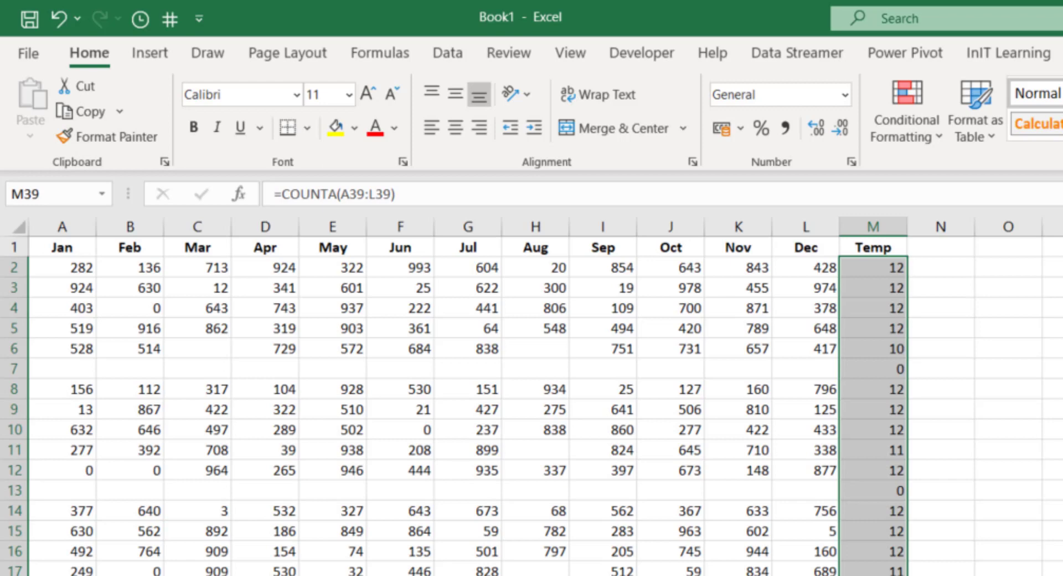
- Copy the COUNTA formulas in M2:M39 and paste them over themselves as values, checking a few cells
key("ctrl+c")
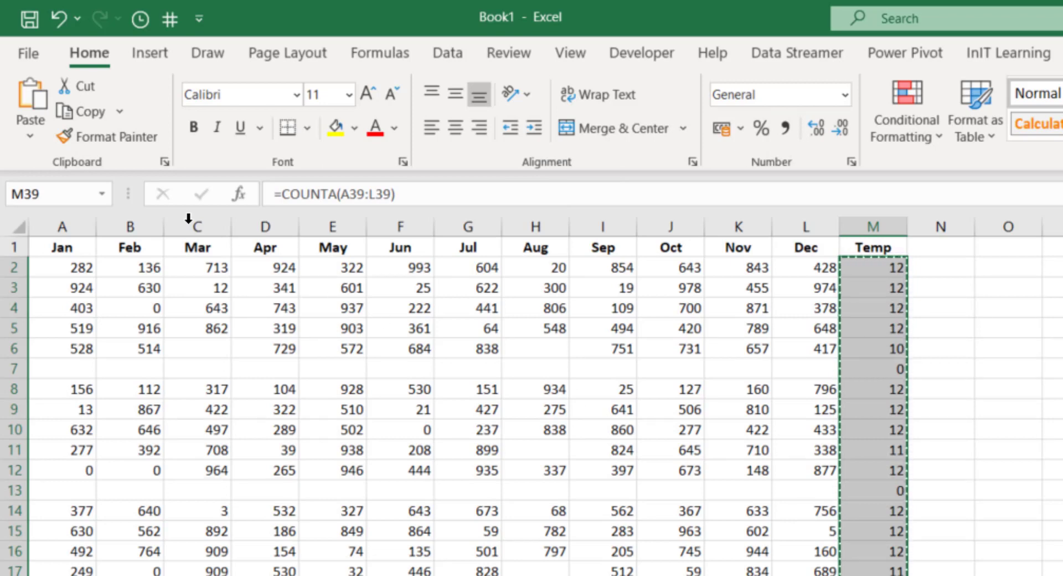
left_click(31, 142)
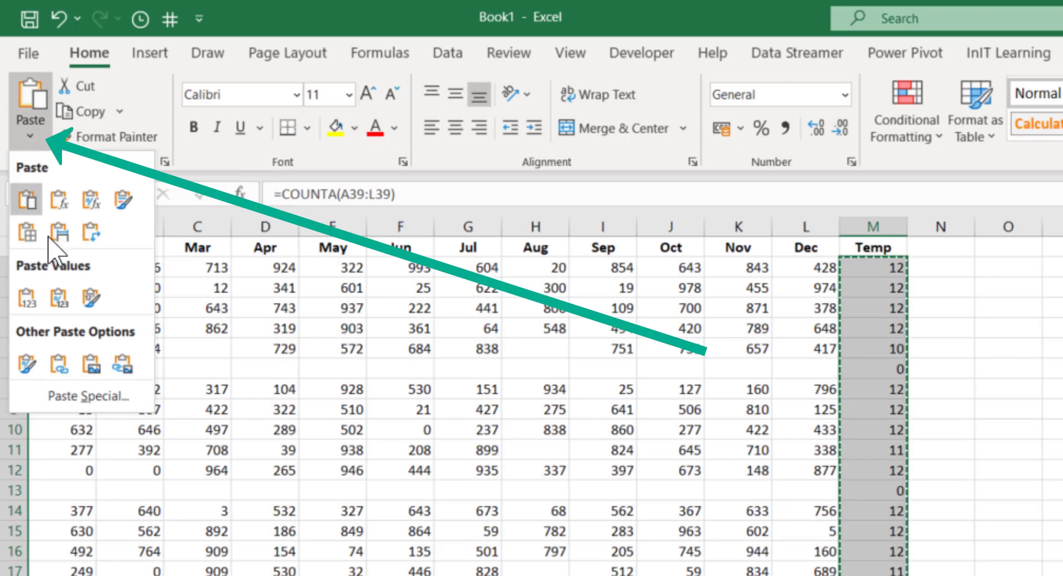
left_click(26, 299)
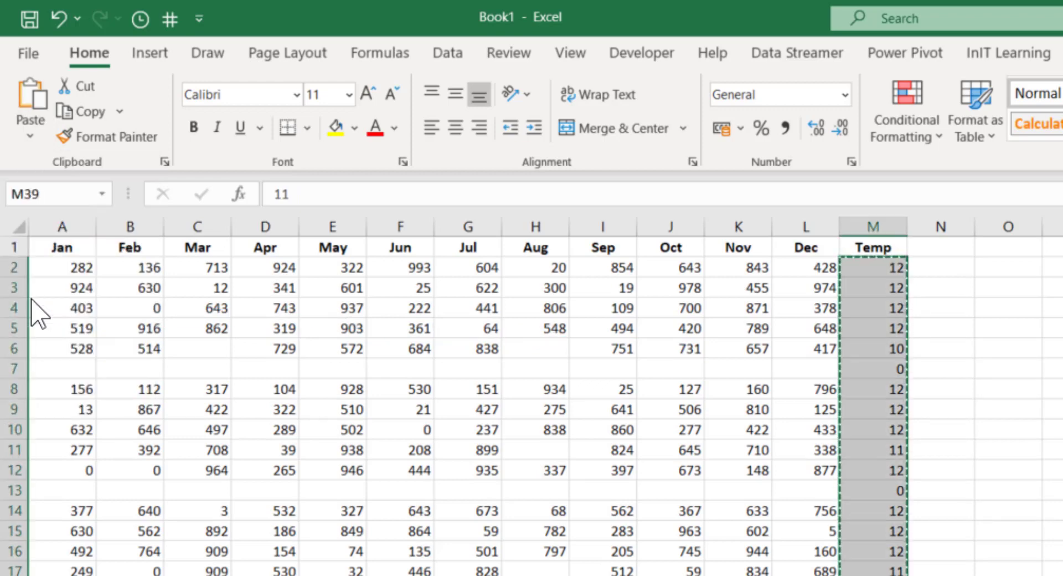
left_click(885, 270)
left_click(886, 299)
left_click(875, 348)
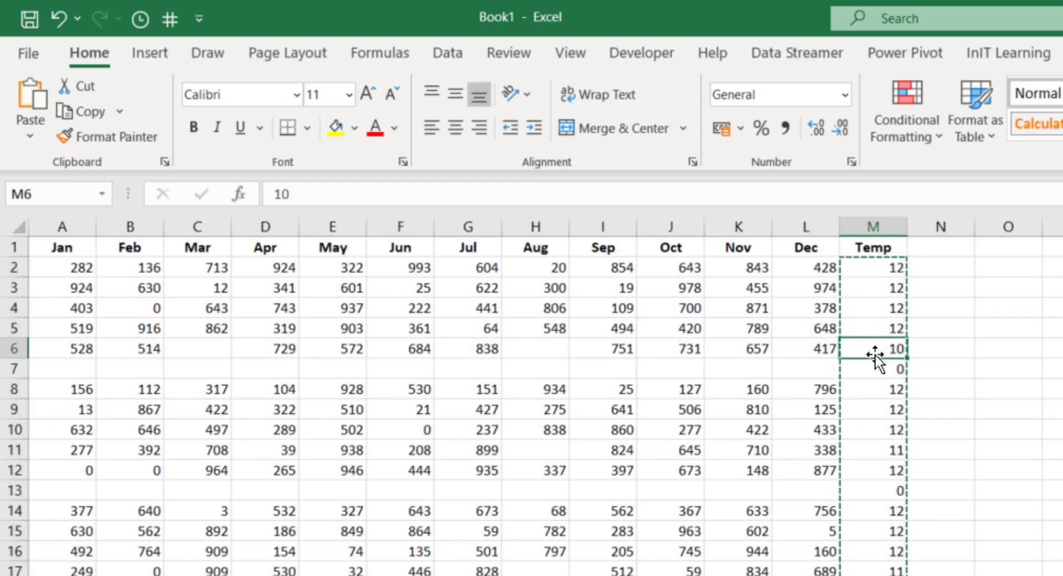
key("Escape")
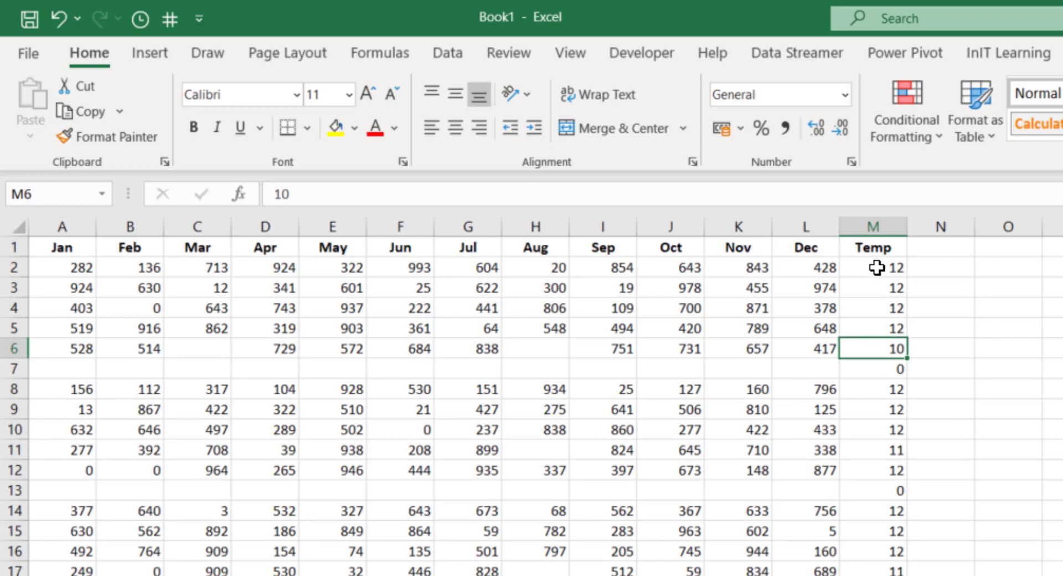
- Undo the paste as values, clear the copy marquee and check cells in the Temp column for their formulas
left_click(59, 20)
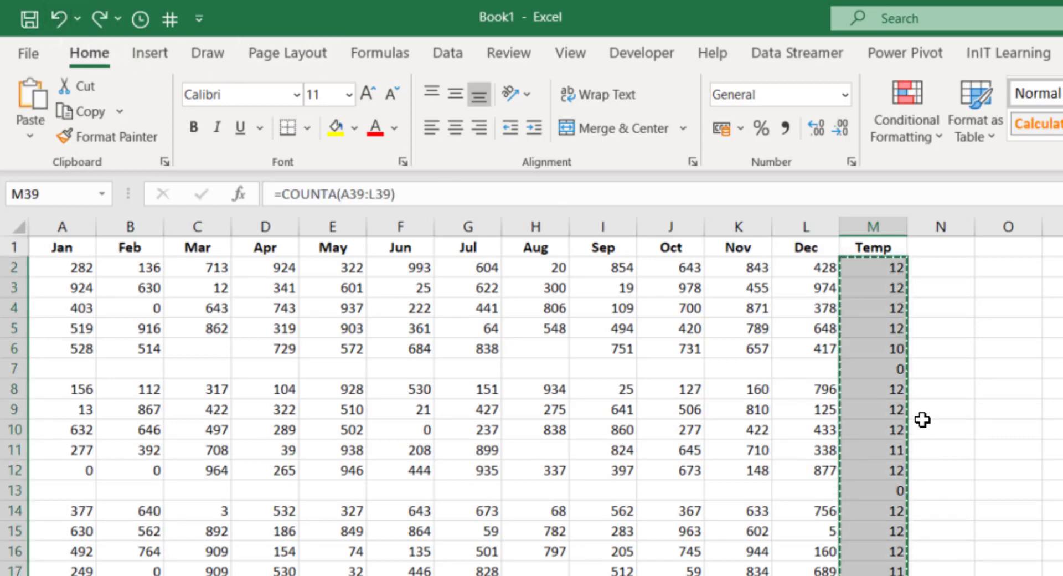
left_click(875, 272)
key("Escape")
left_click(874, 304)
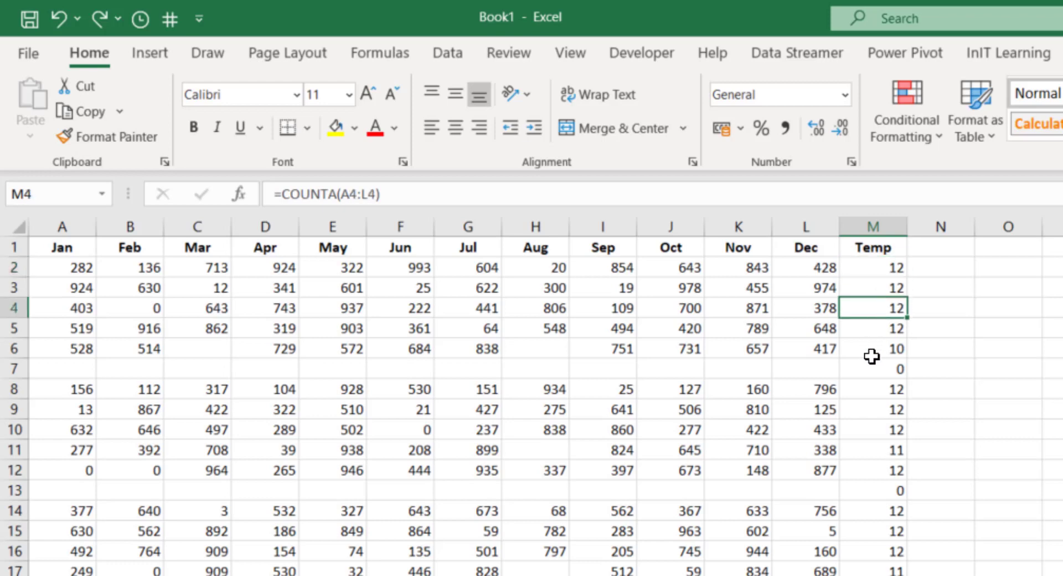
- Convert the COUNTA formulas in M2:M39 to static values in place using Copy Here as Values Only
left_click_drag(869, 268, 897, 575)
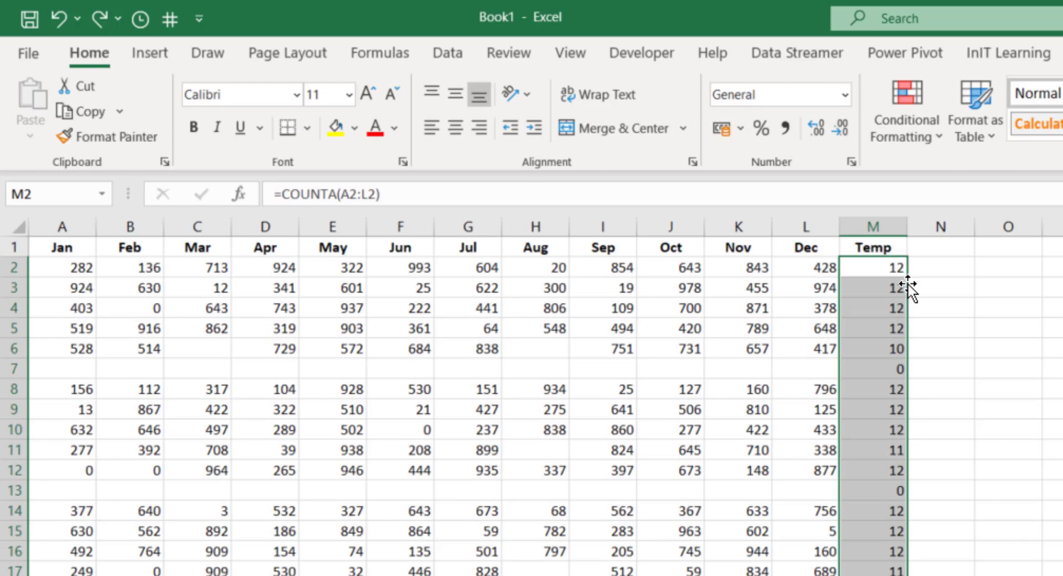
mouse_move(908, 285)
left_mouse_down()
mouse_move(989, 290)
mouse_move(889, 280)
left_mouse_up()
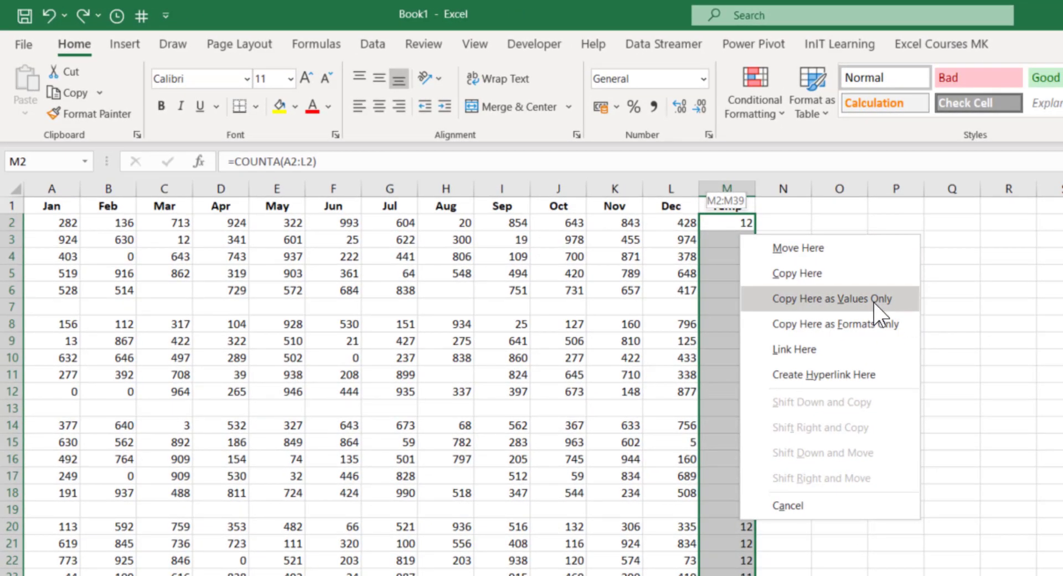
left_click(876, 302)
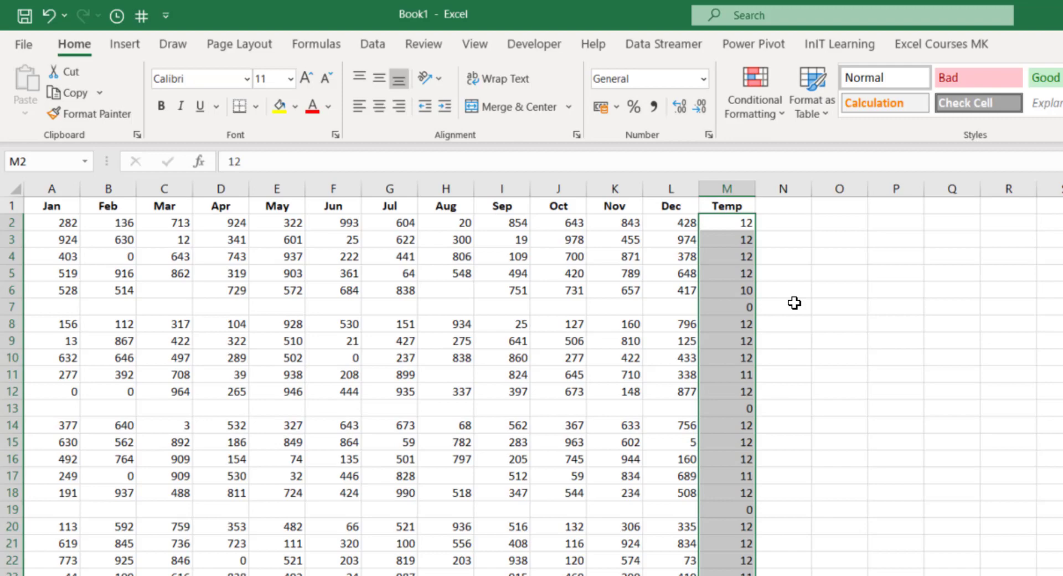
- Replace all occurrences of 0 in the selected Temp values M2:M39 with nothing, and close Find and Replace
key("ctrl+h")
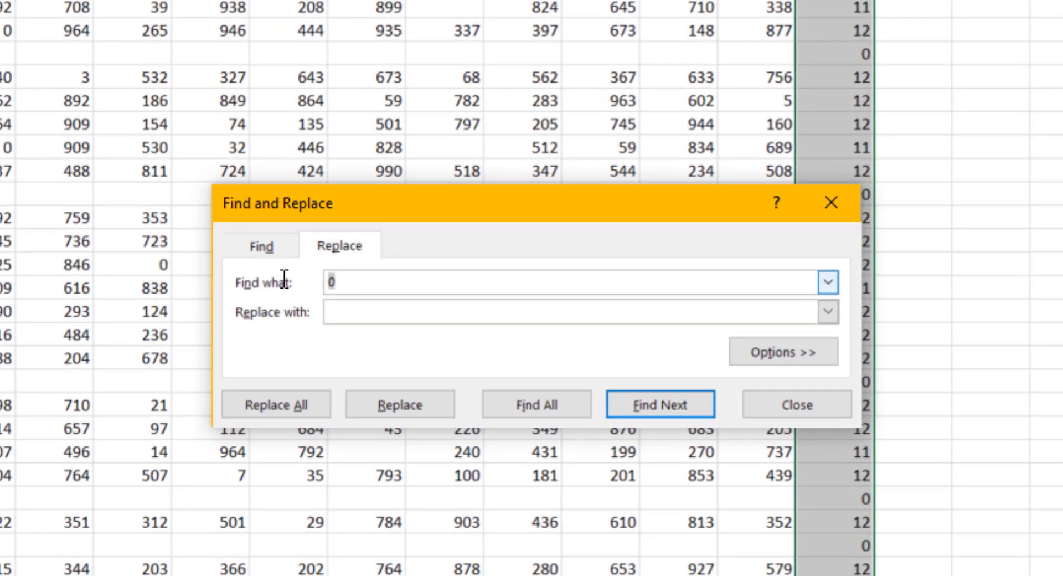
left_click(337, 315)
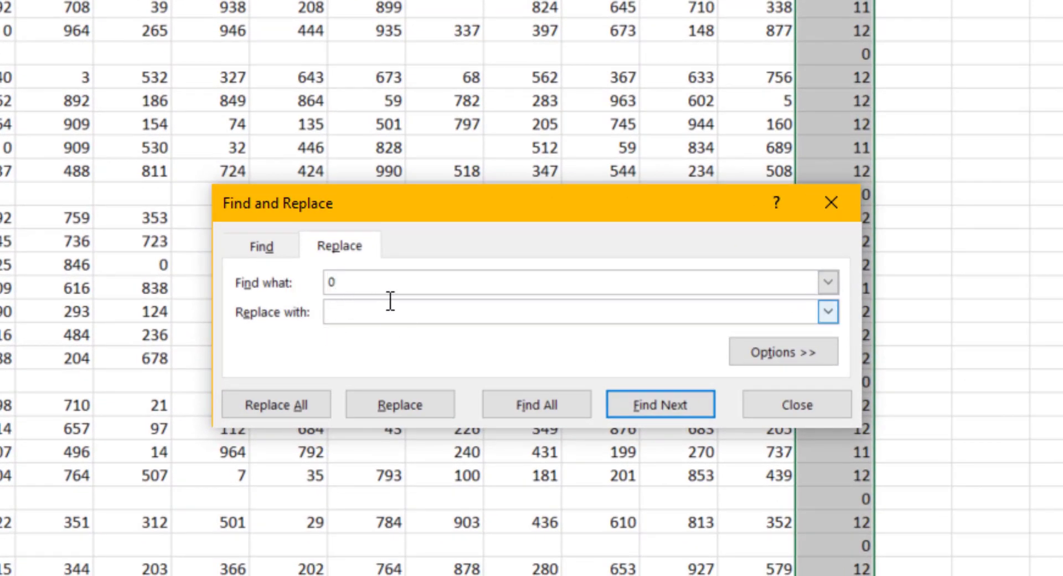
left_click(334, 282)
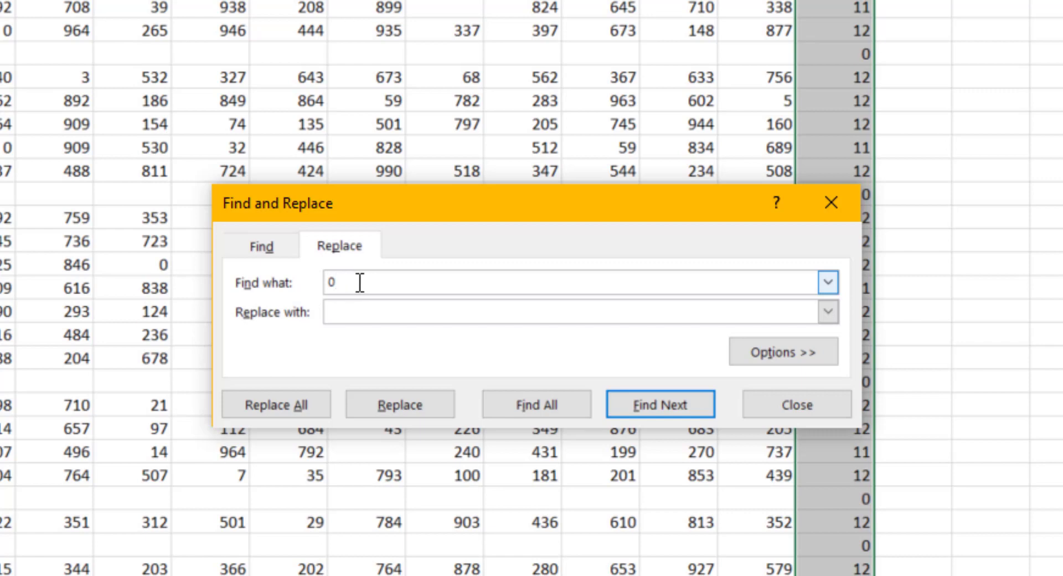
left_click(366, 314)
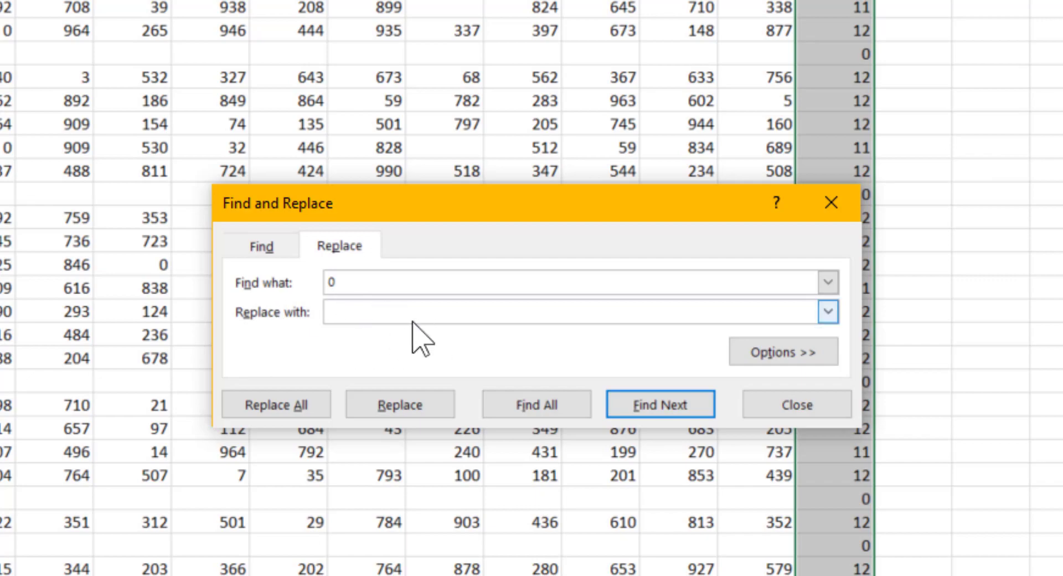
left_click(276, 405)
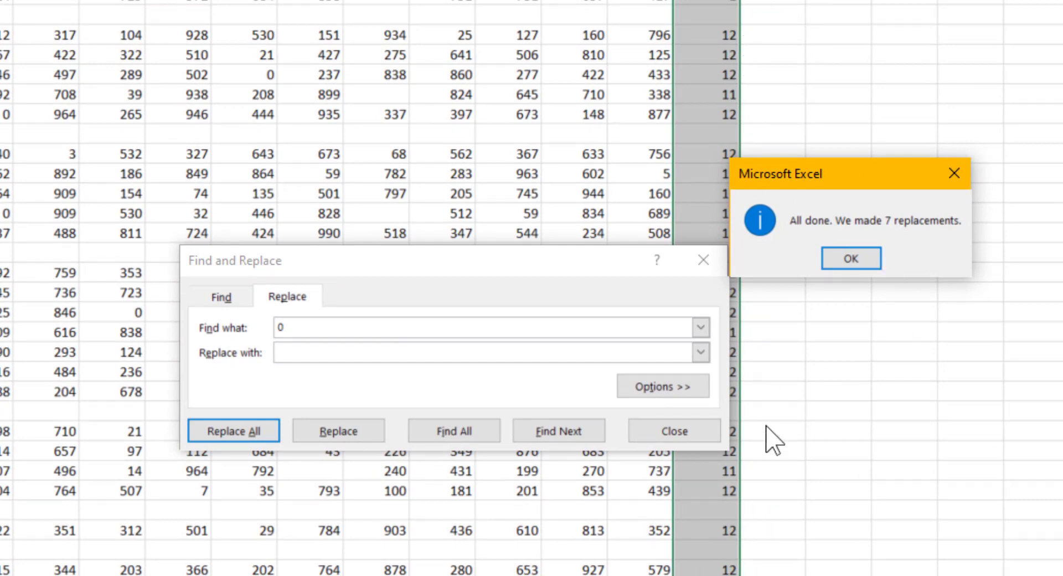
left_click(852, 259)
left_click(673, 435)
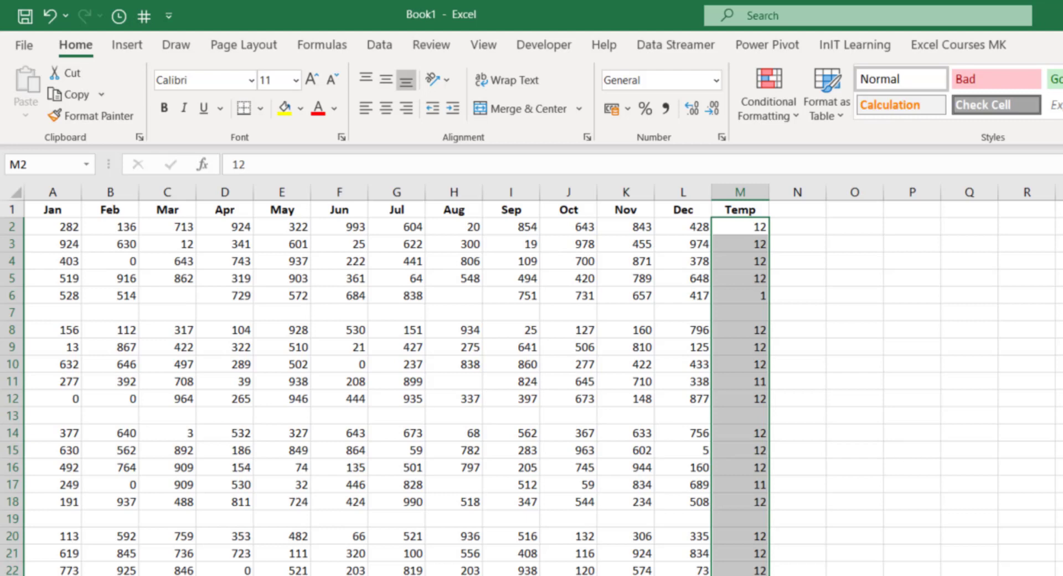
- Find the blank cells in M2:M39 with Go To Special, delete their entire rows, and check the isolated blanks in the Jul column
key("ctrl+g")
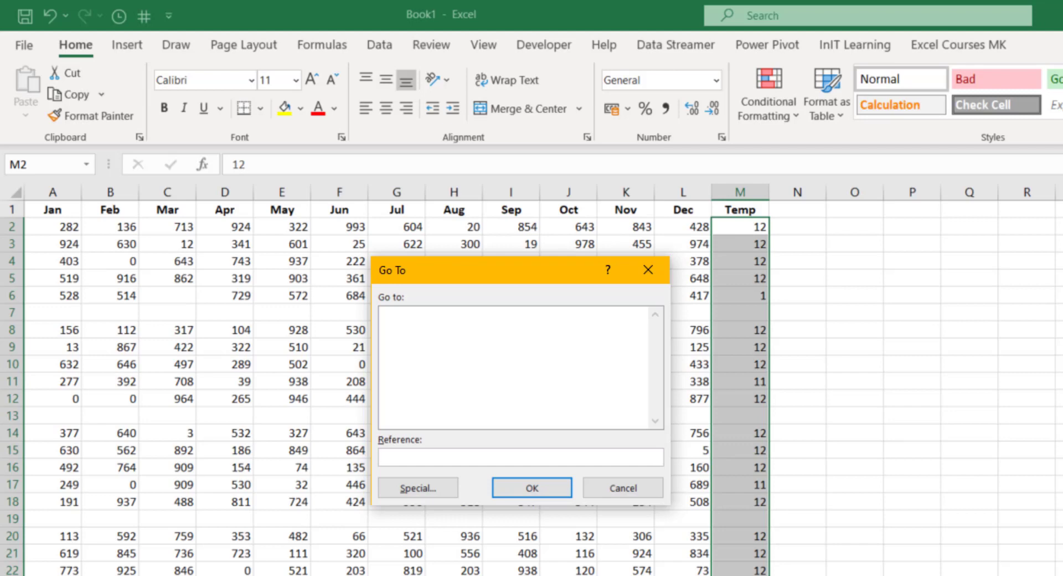
key("alt+shift+s")
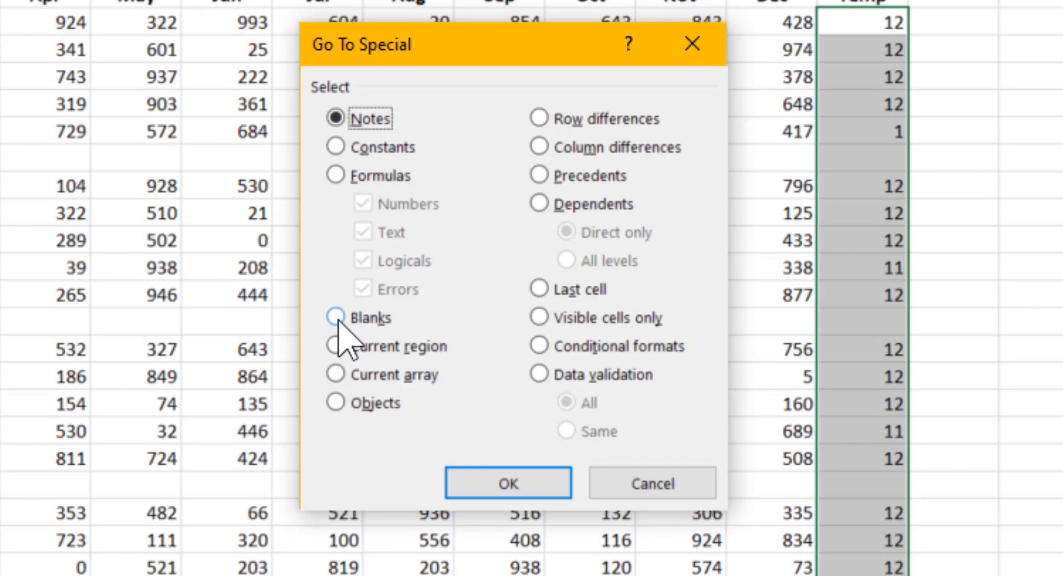
key("k")
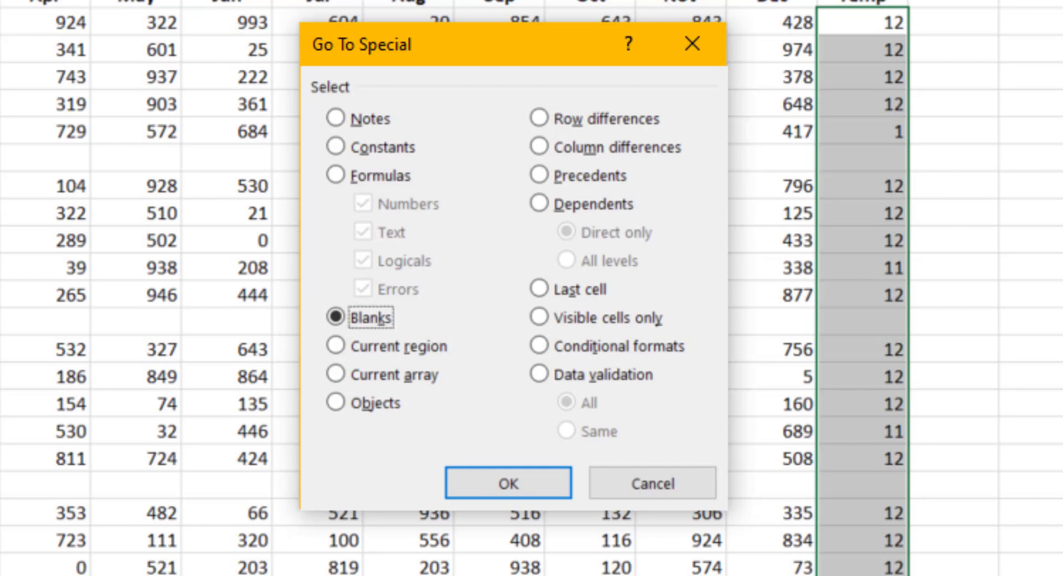
key("Return")
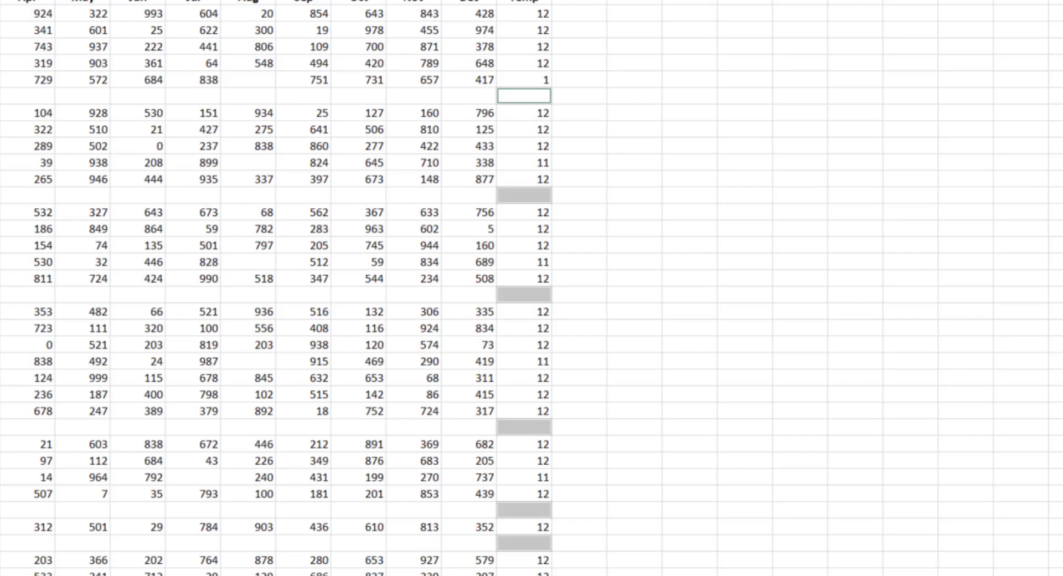
key("ctrl+minus")
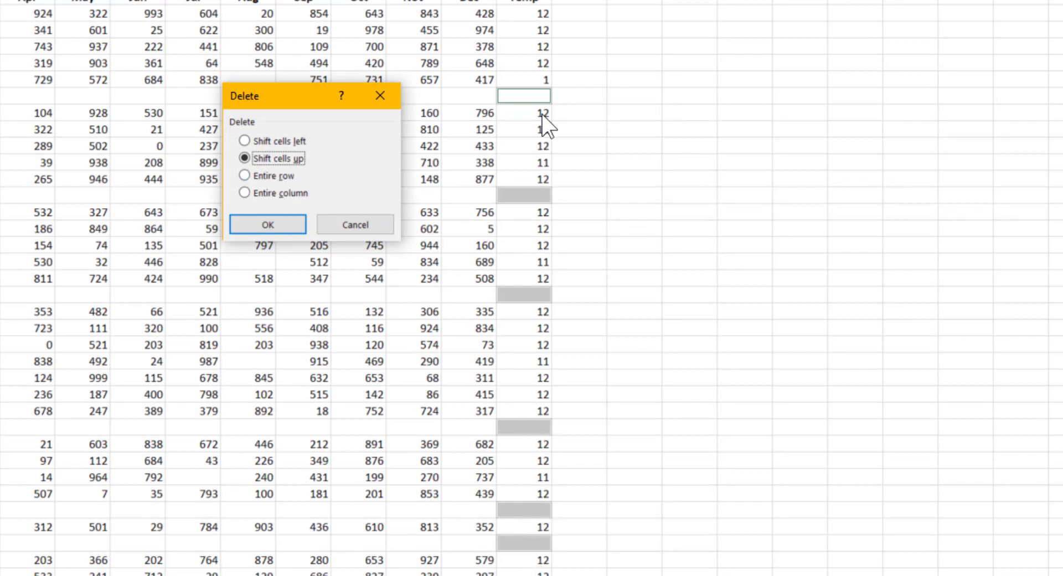
left_click(244, 176)
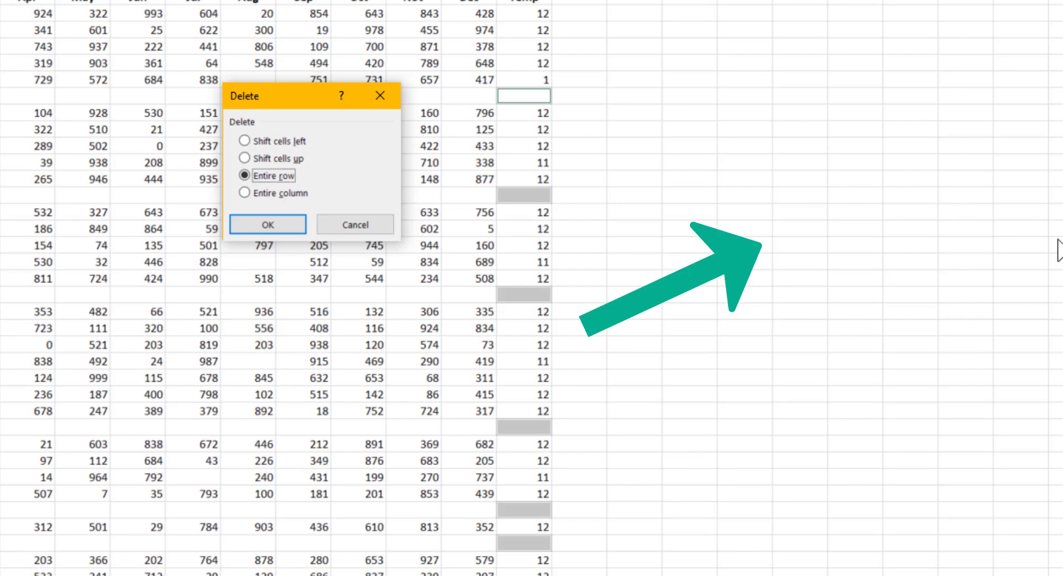
left_click(267, 225)
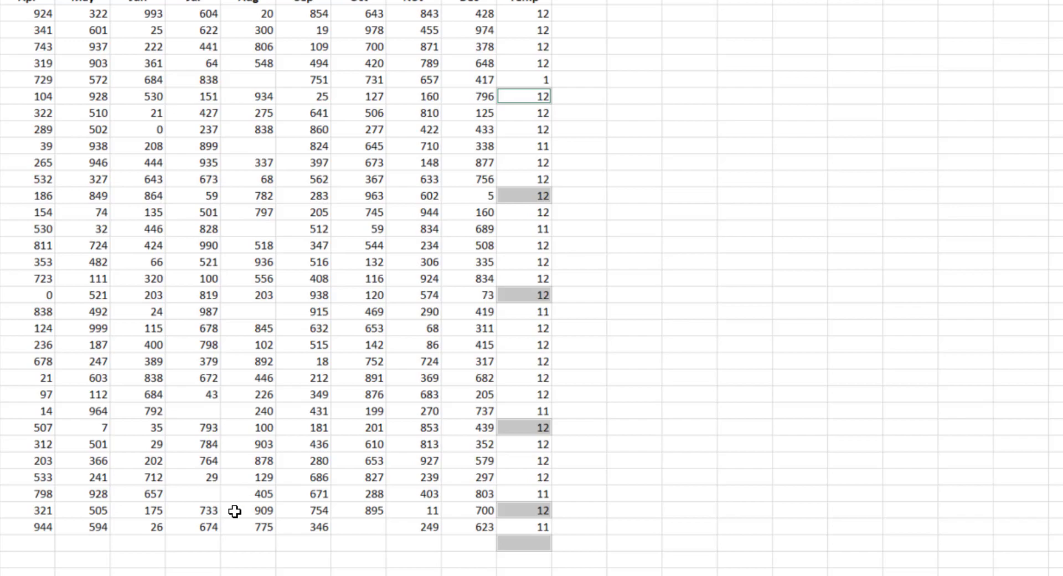
left_click(190, 494)
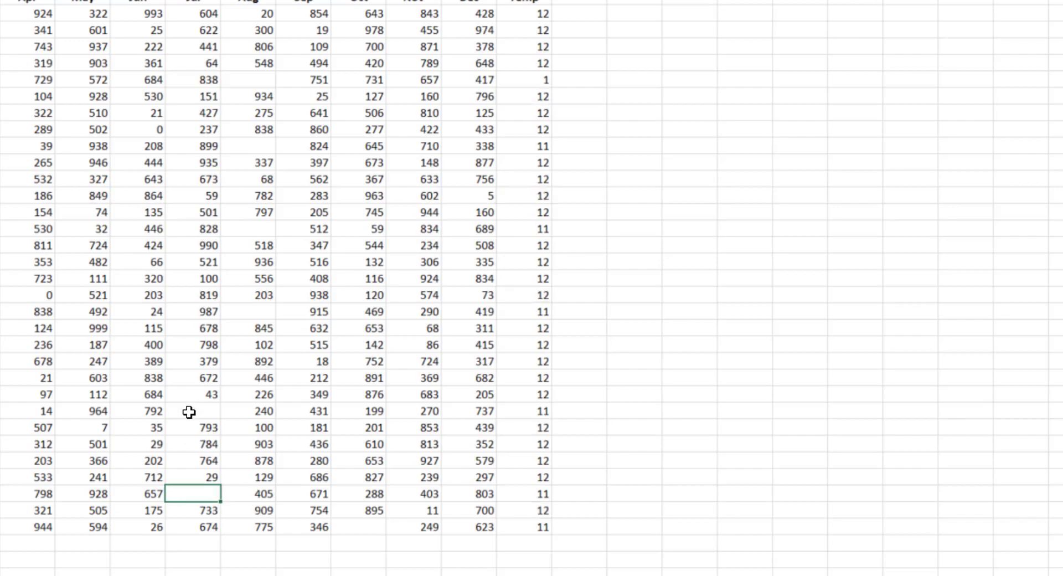
left_click(190, 413)
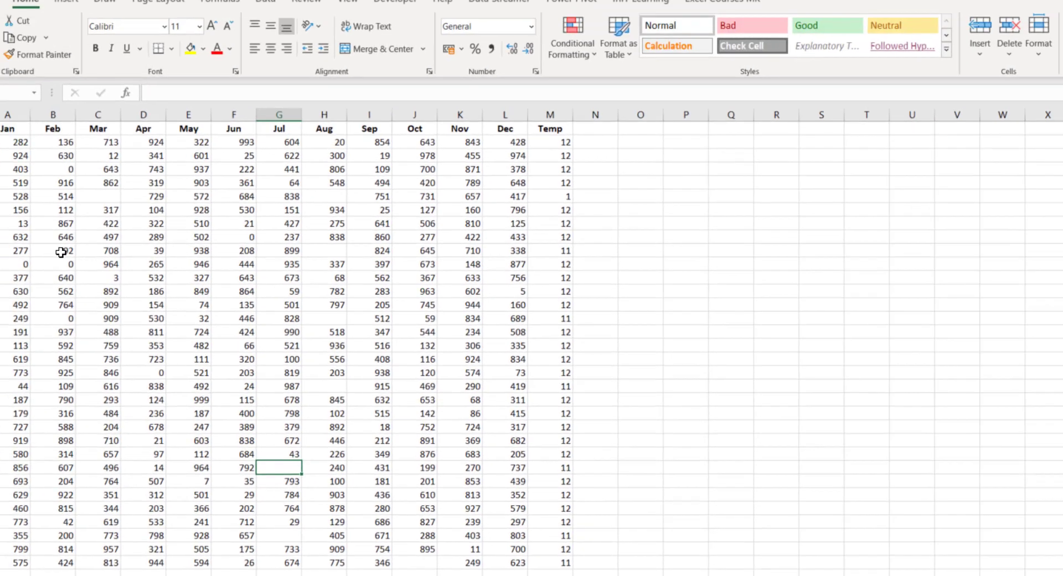
- Delete the Temp helper column M and deselect it
left_click(256, 90)
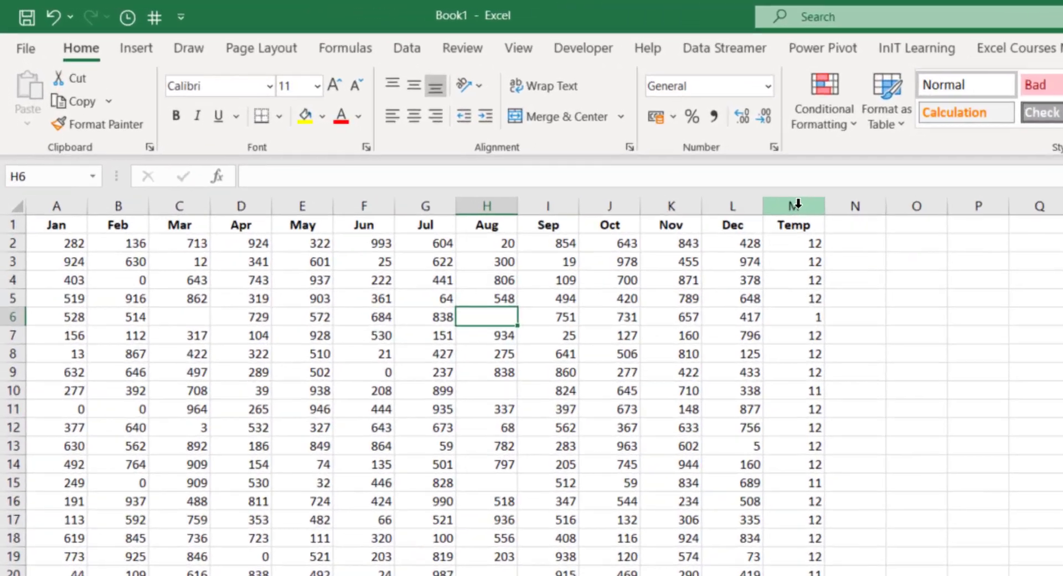
left_click(557, 144)
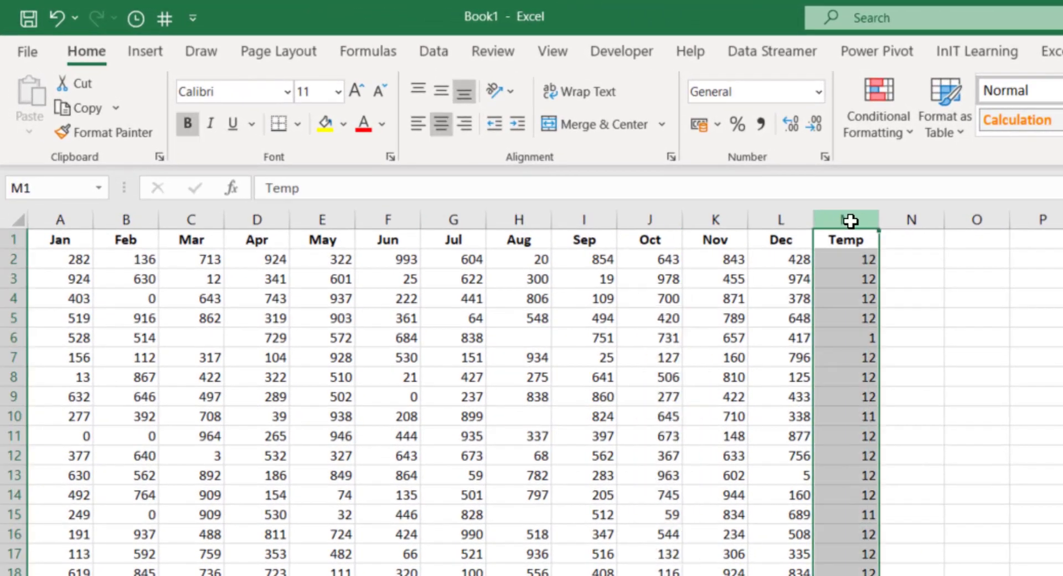
key("ctrl+minus")
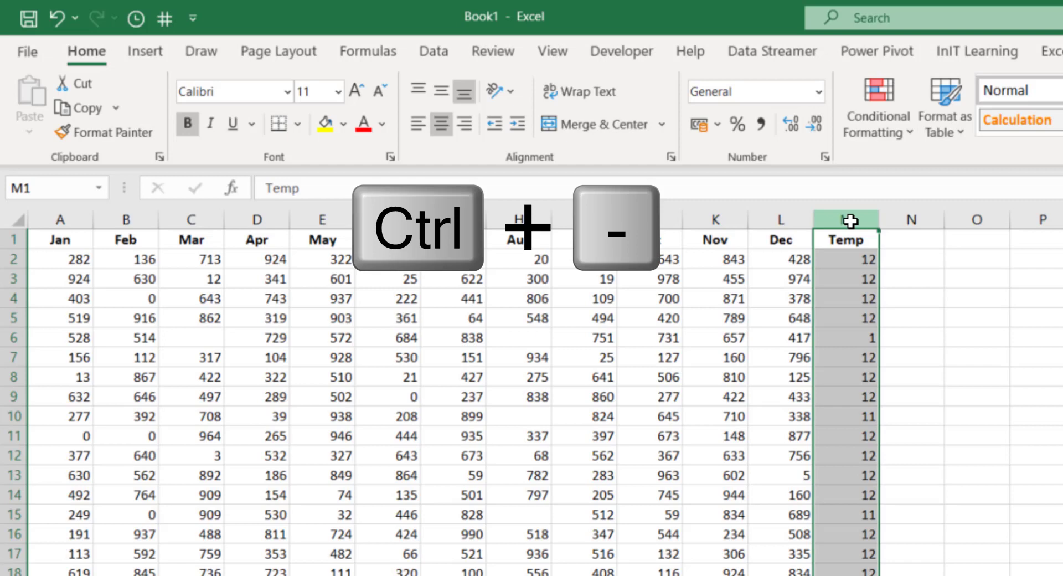
key("ctrl+minus")
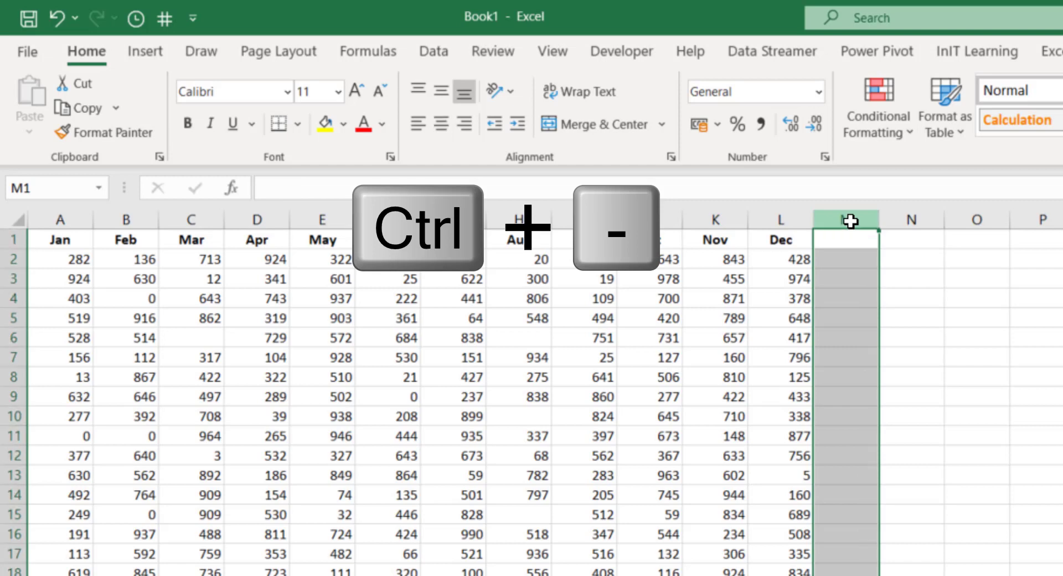
left_click(846, 474)
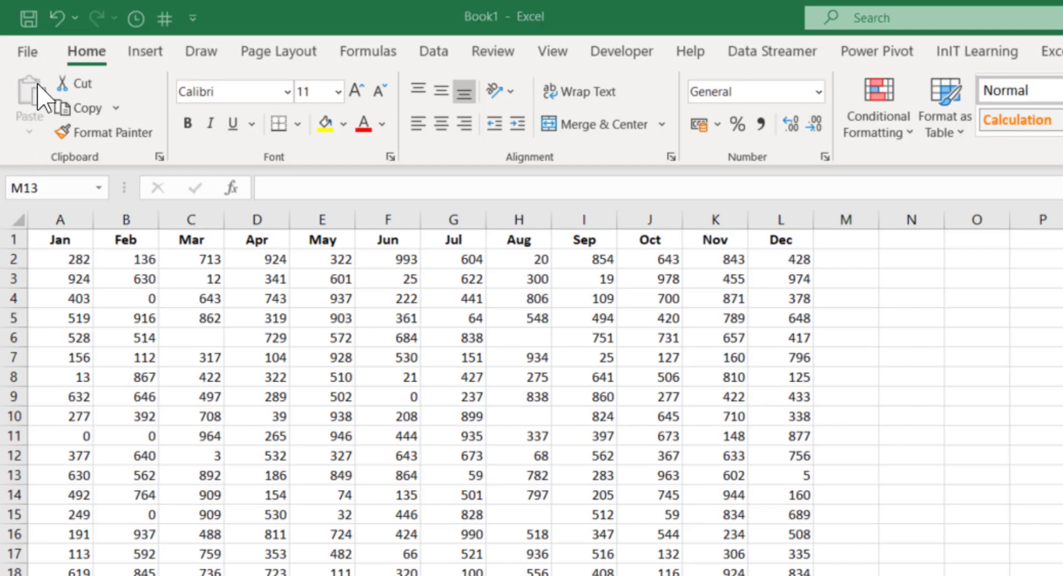
- Undo the Temp column and blank-row deletions, and clear the Temp values and header from column M
left_click(60, 21)
left_click(59, 21)
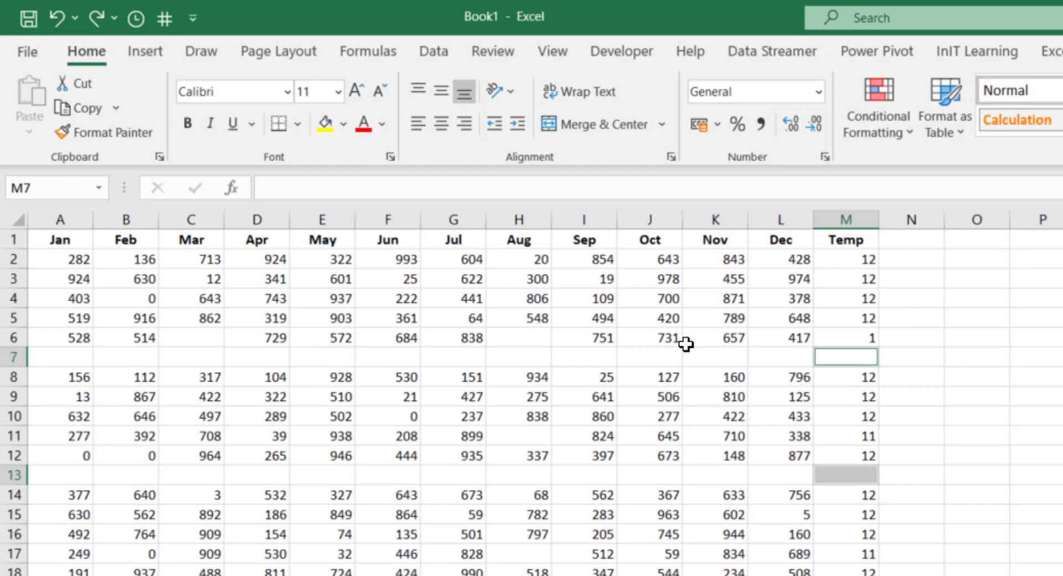
left_click(852, 216)
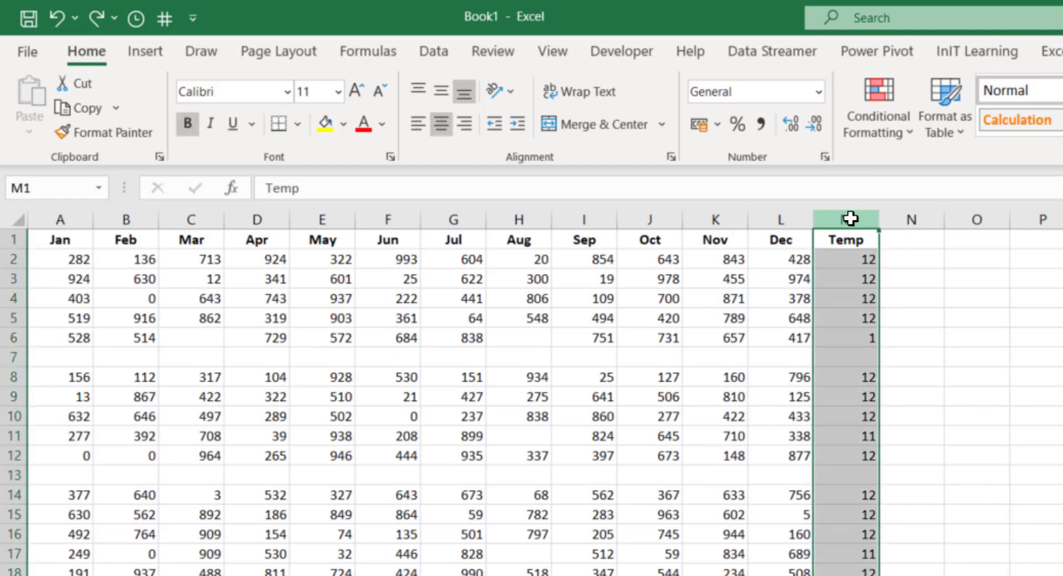
key("Delete")
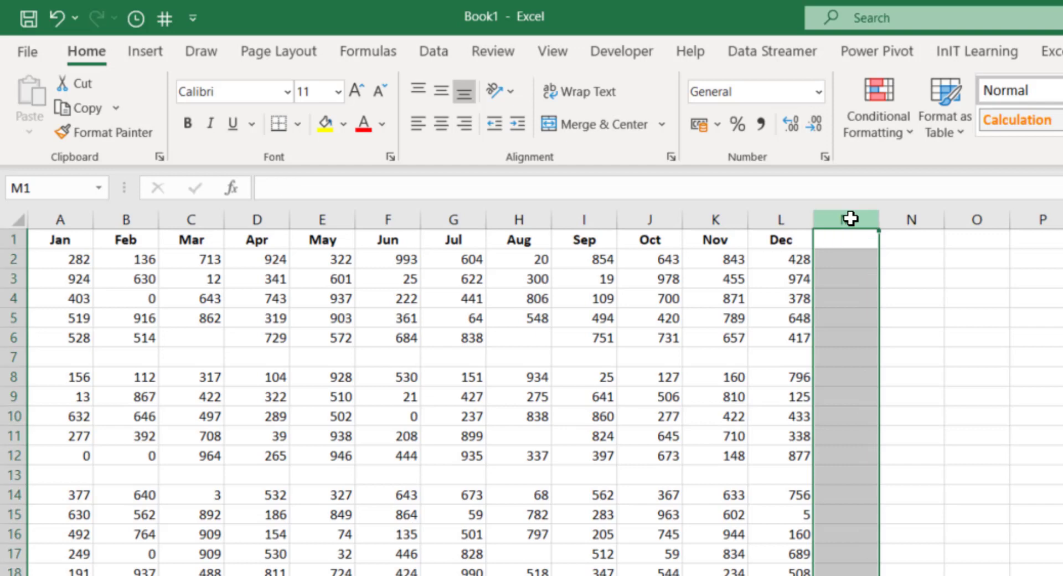
left_click(693, 500)
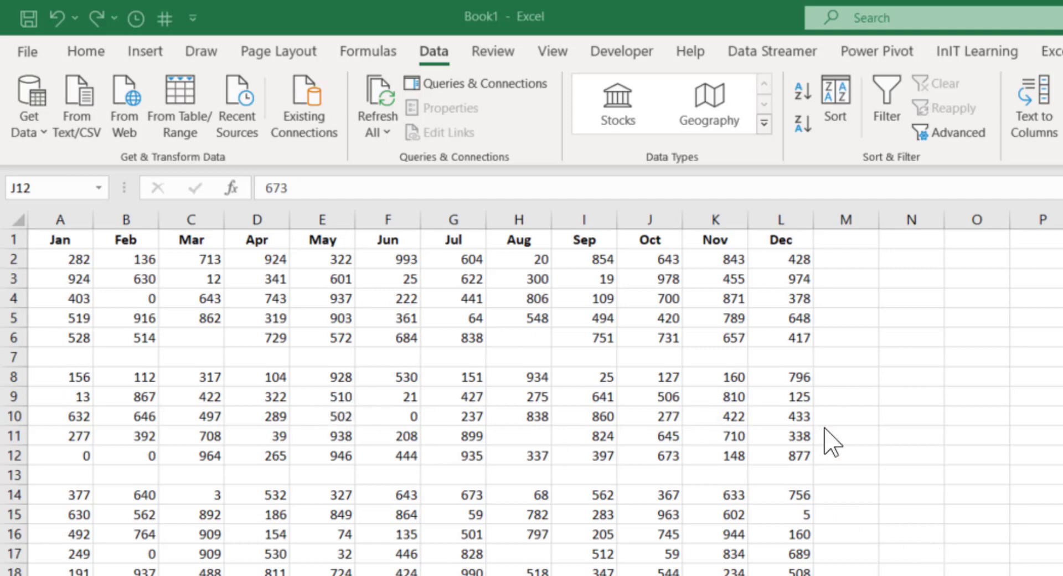
- Enter the header Temp in M1 and the starting value 1 in M2
left_click(848, 240)
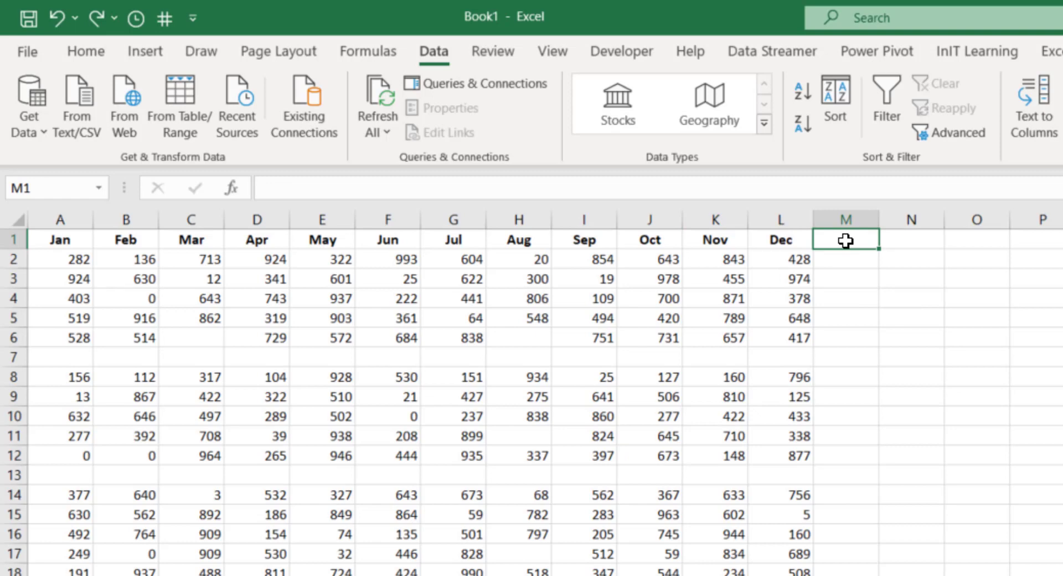
type("Temp")
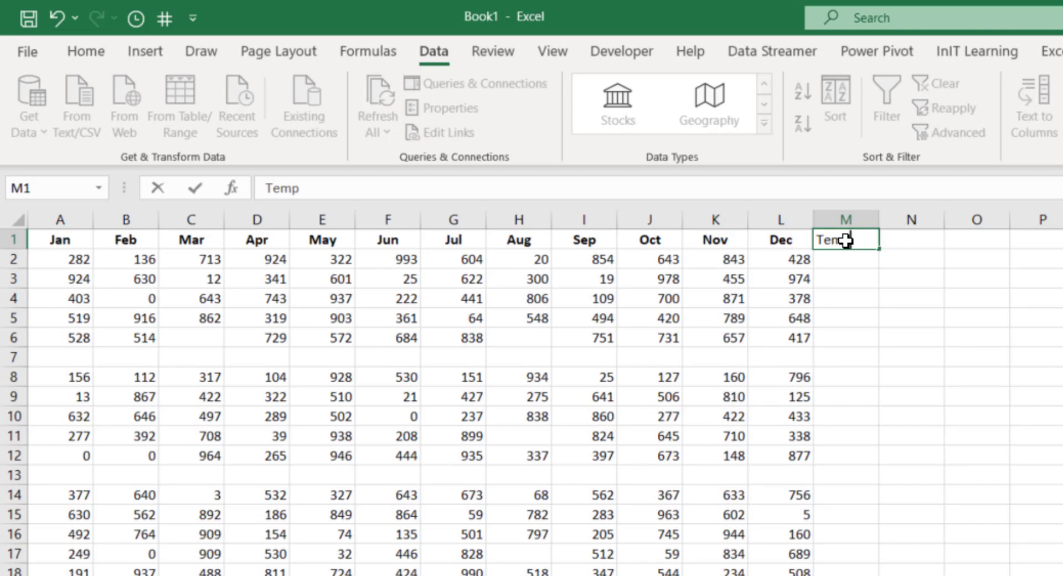
key("Return")
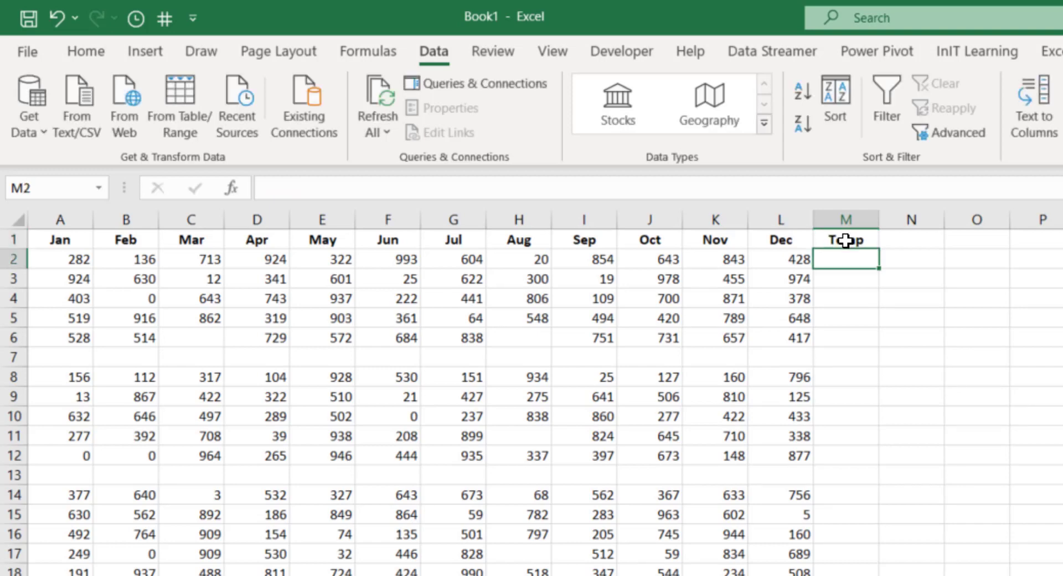
type("1")
key("Return")
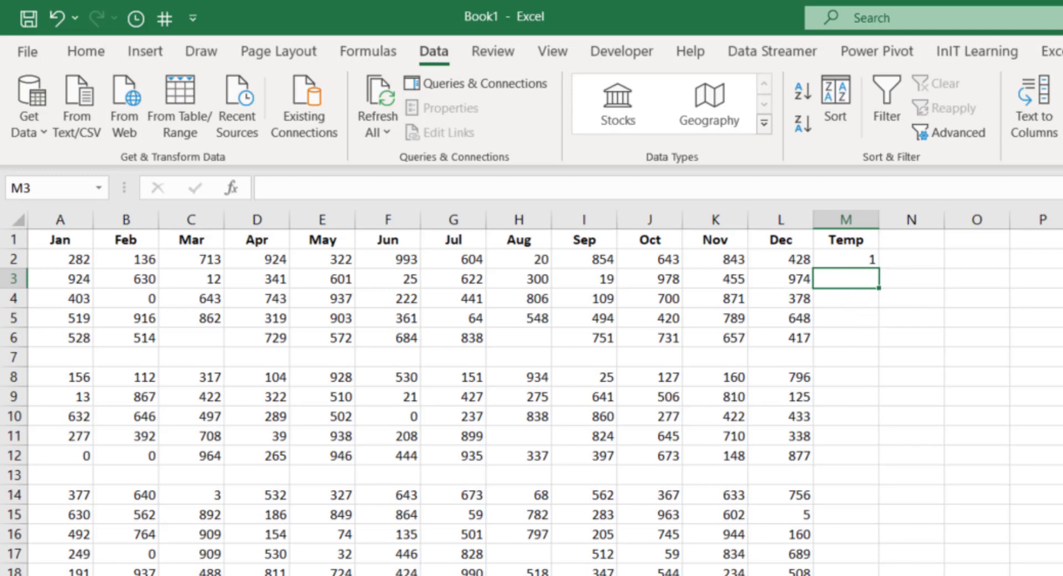
- Fill M2:M39 down to the last data row with a linear column series using a step value of 1
left_click(784, 214)
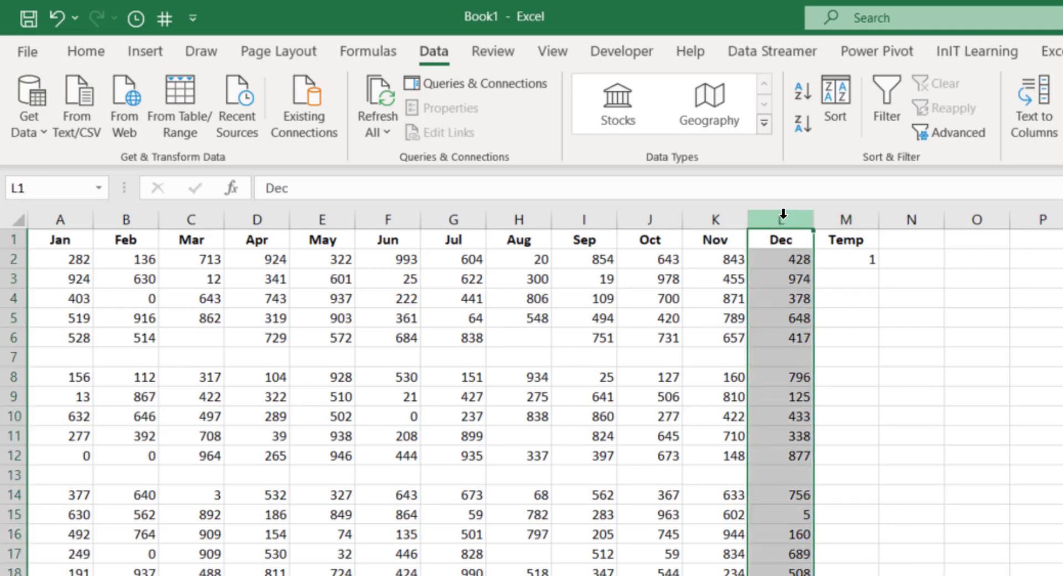
key("ctrl+period")
key("ctrl+period")
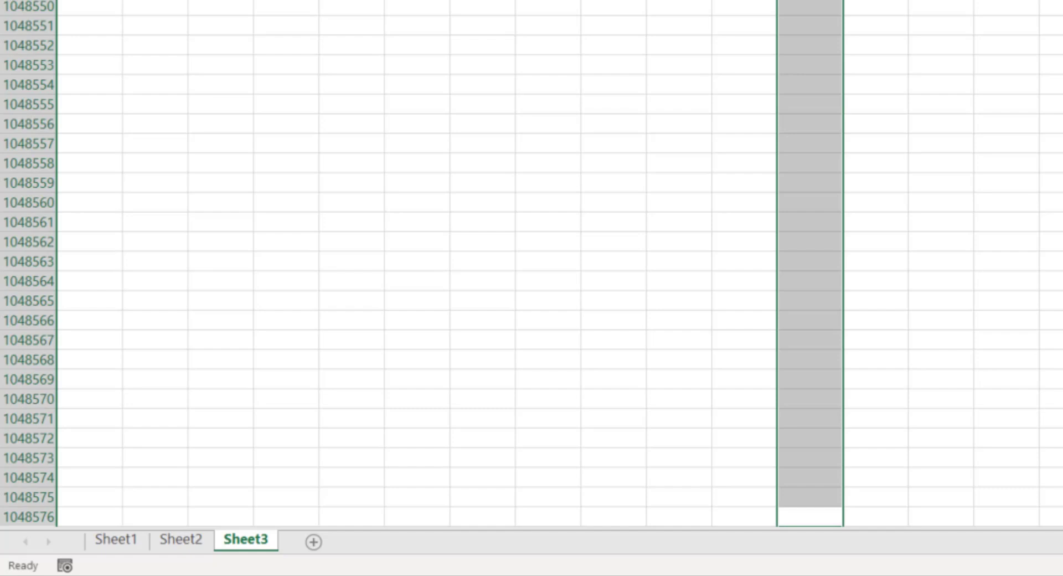
key("ctrl+Up")
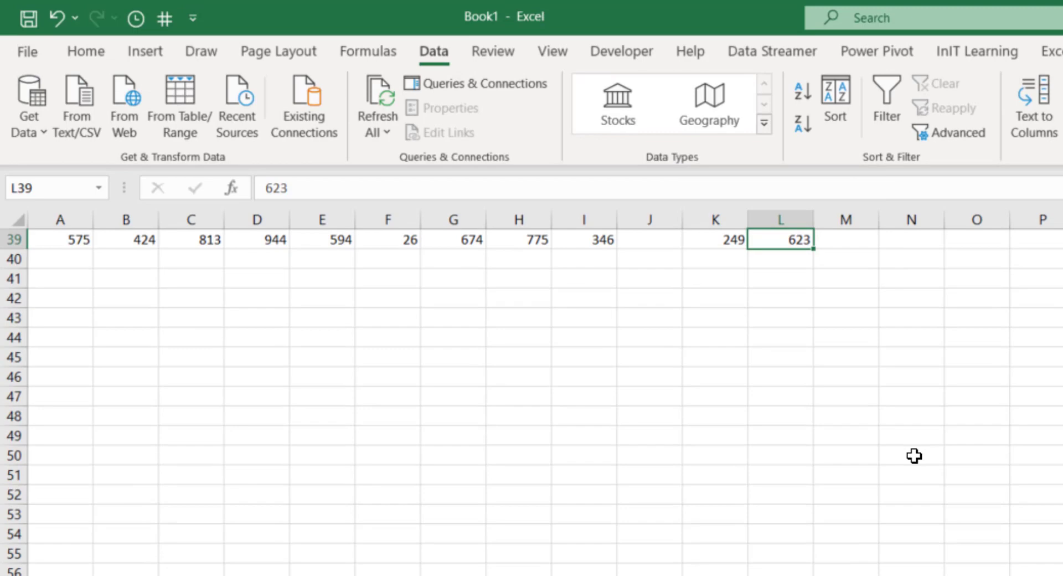
key("Right")
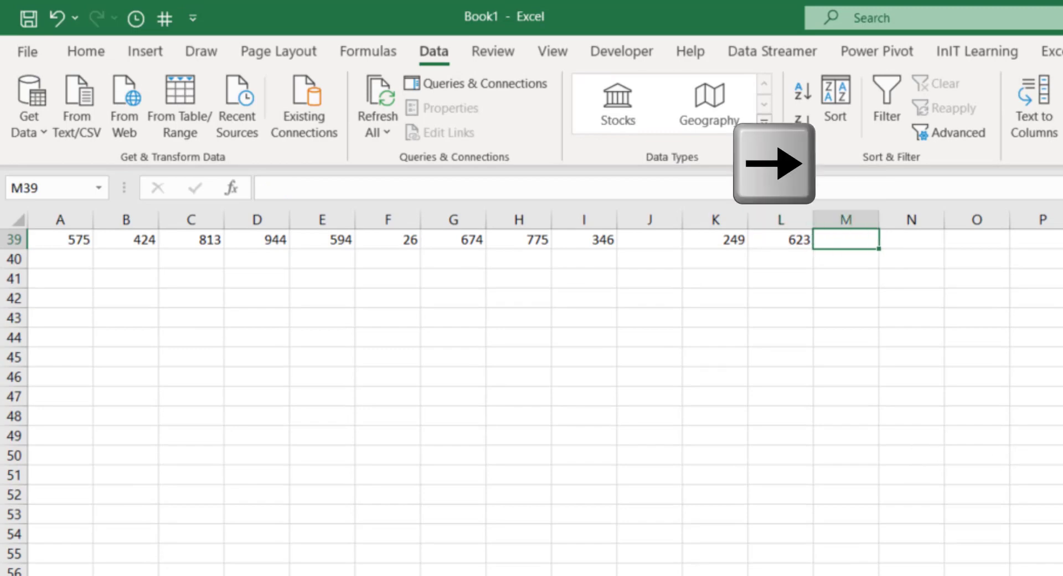
scroll(532, 401, "up", 7)
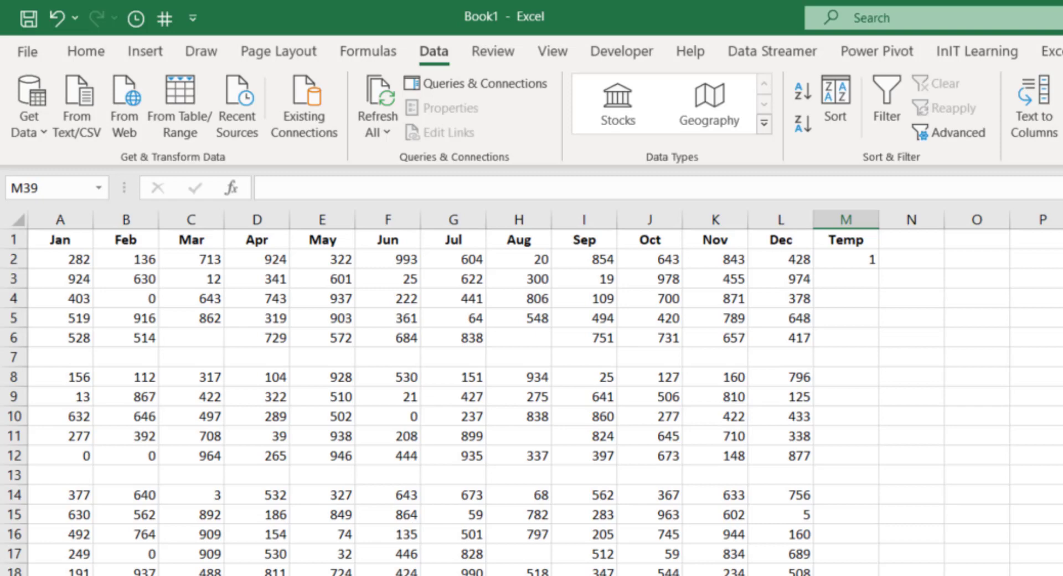
key("ctrl+shift+Up")
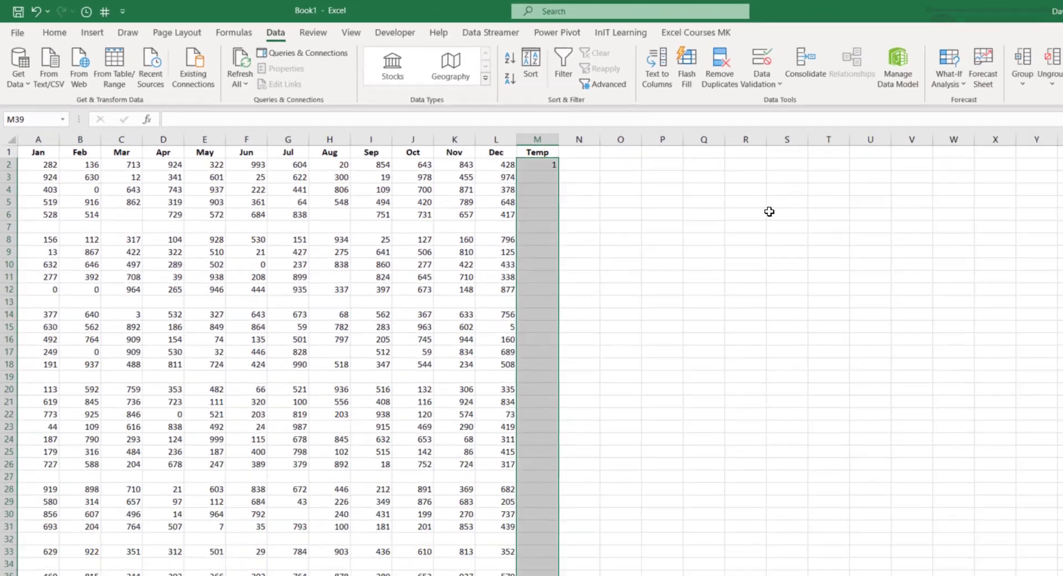
left_click(46, 33)
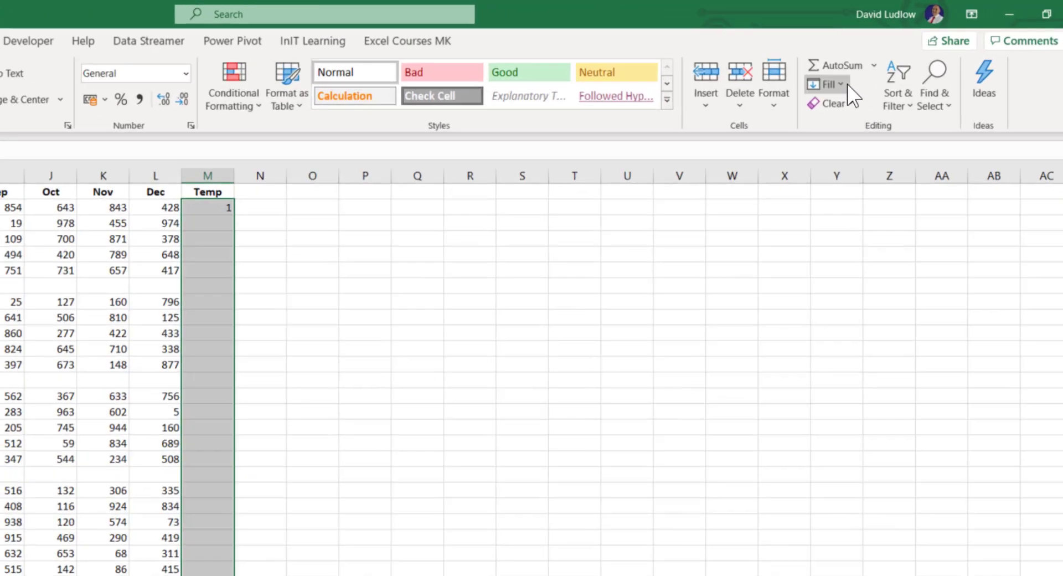
left_click(908, 58)
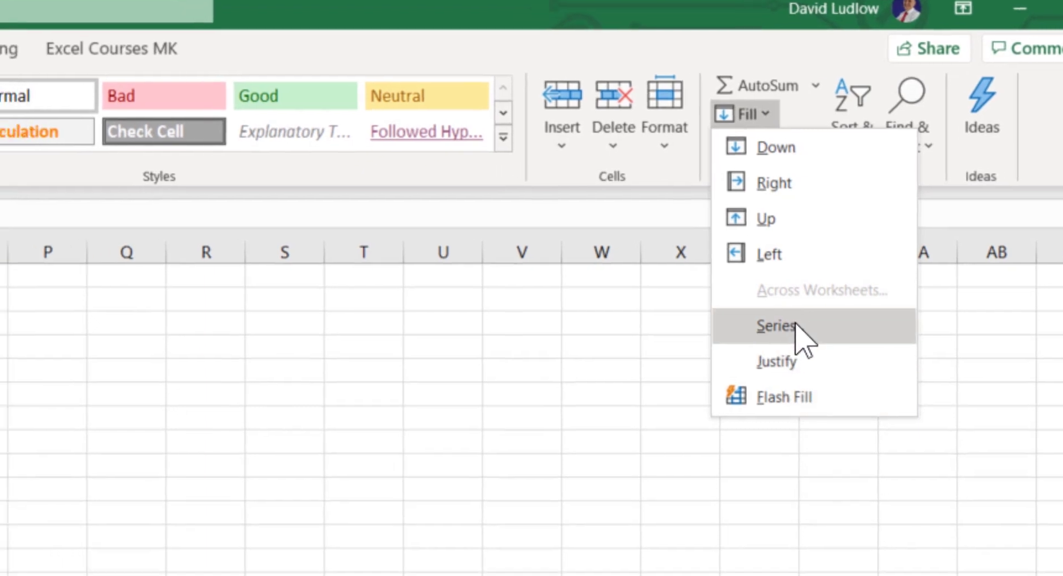
left_click(796, 326)
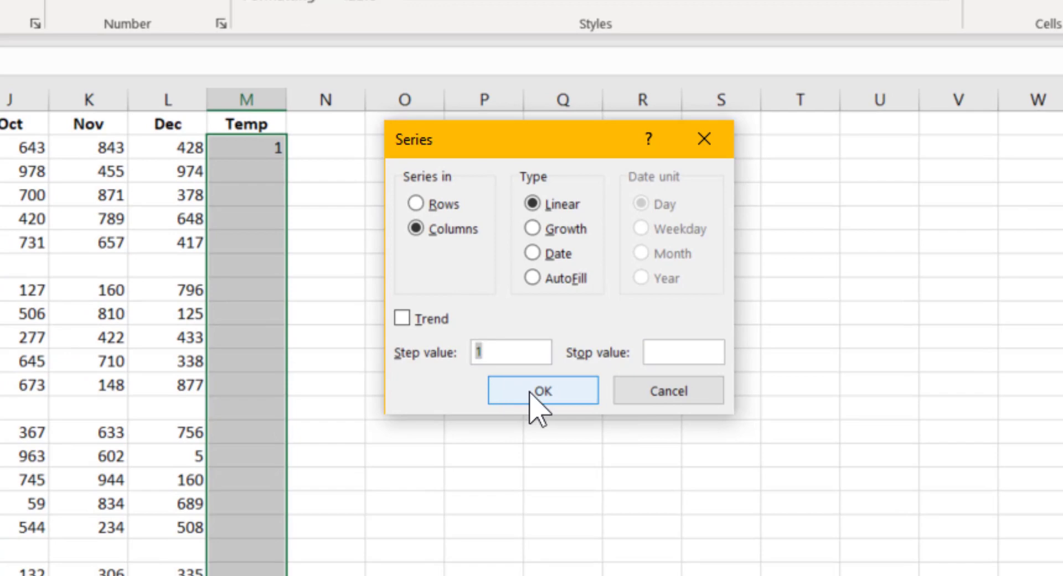
left_click(555, 401)
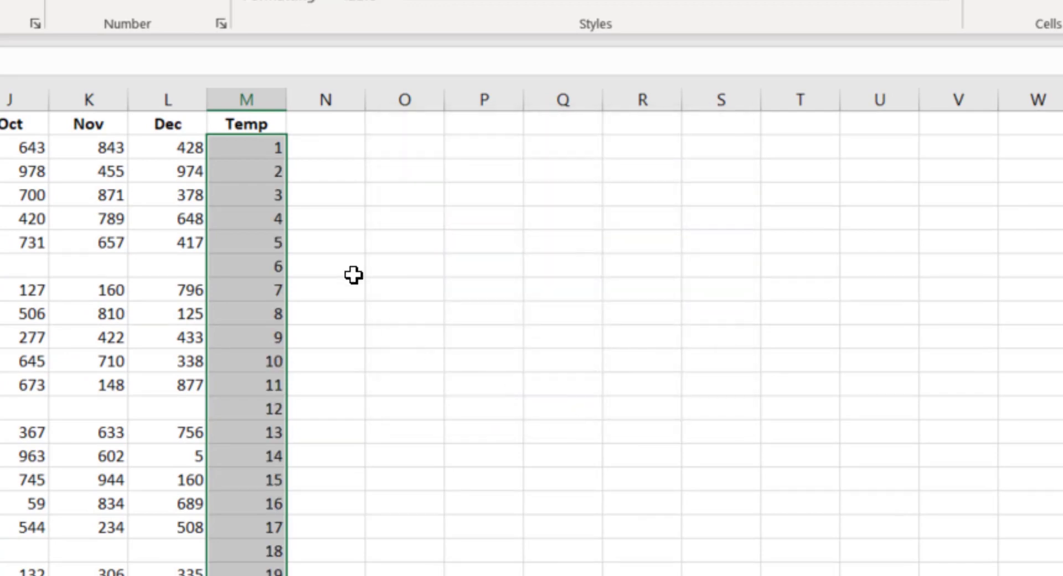
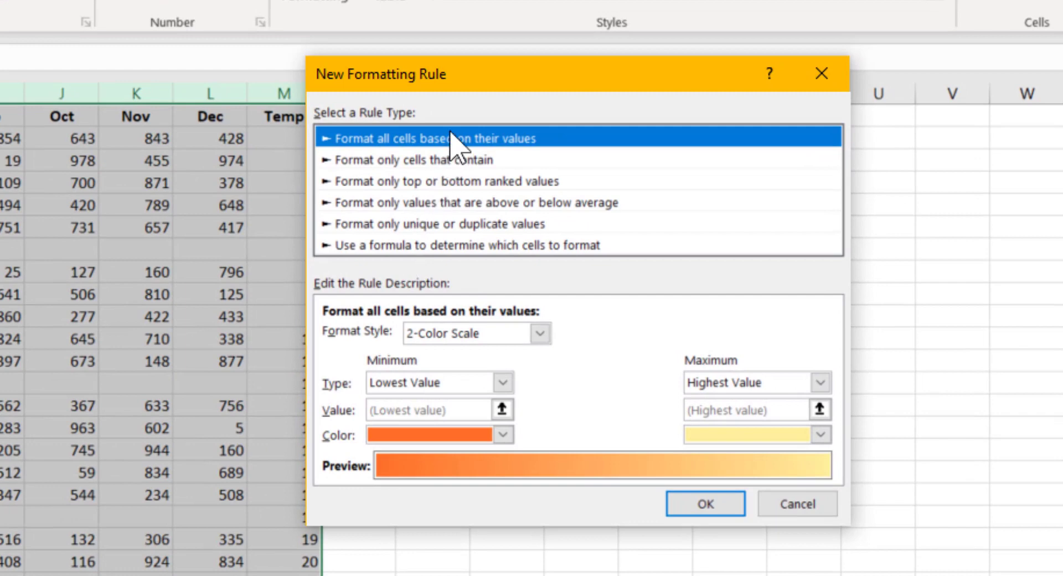
- Set the new formatting rule to use a formula and give it a red background fill
left_click(390, 247)
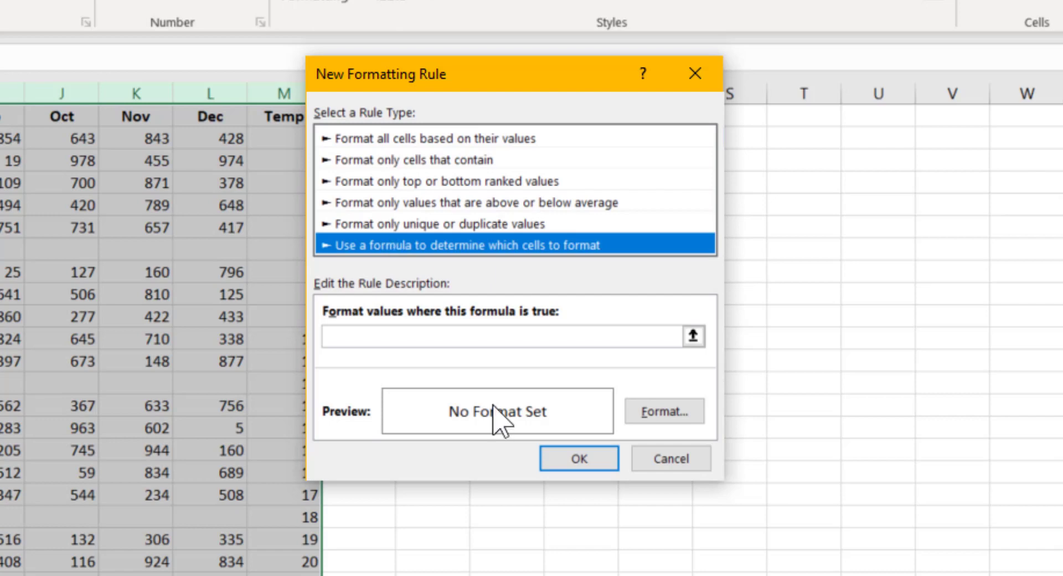
left_click(661, 414)
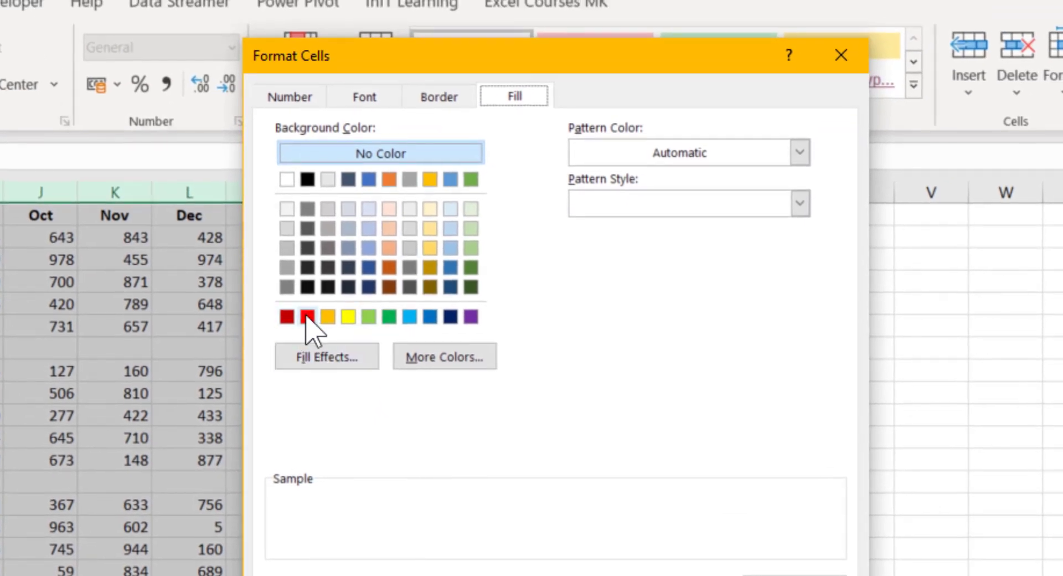
left_click(307, 316)
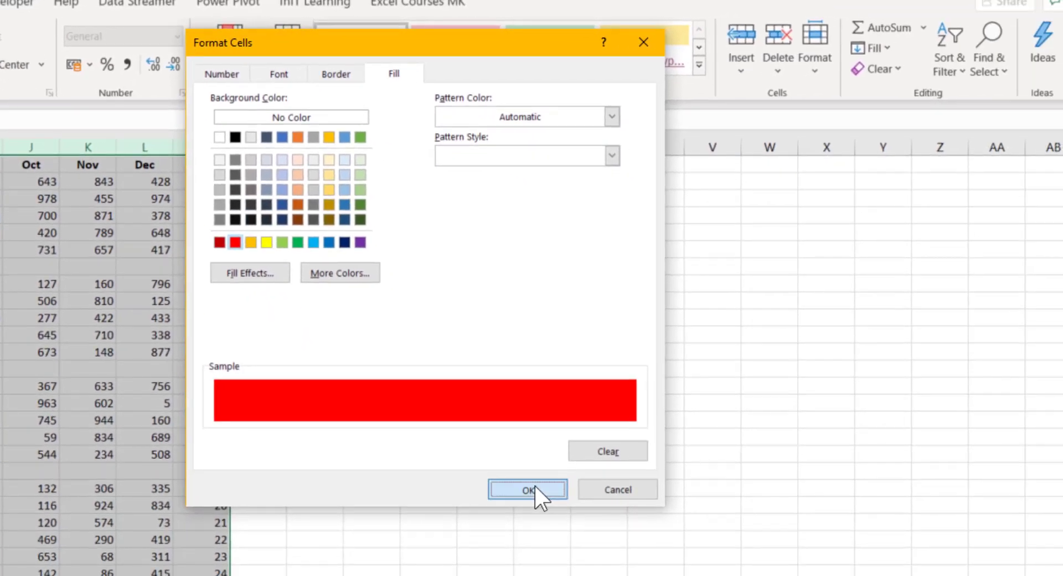
left_click(538, 496)
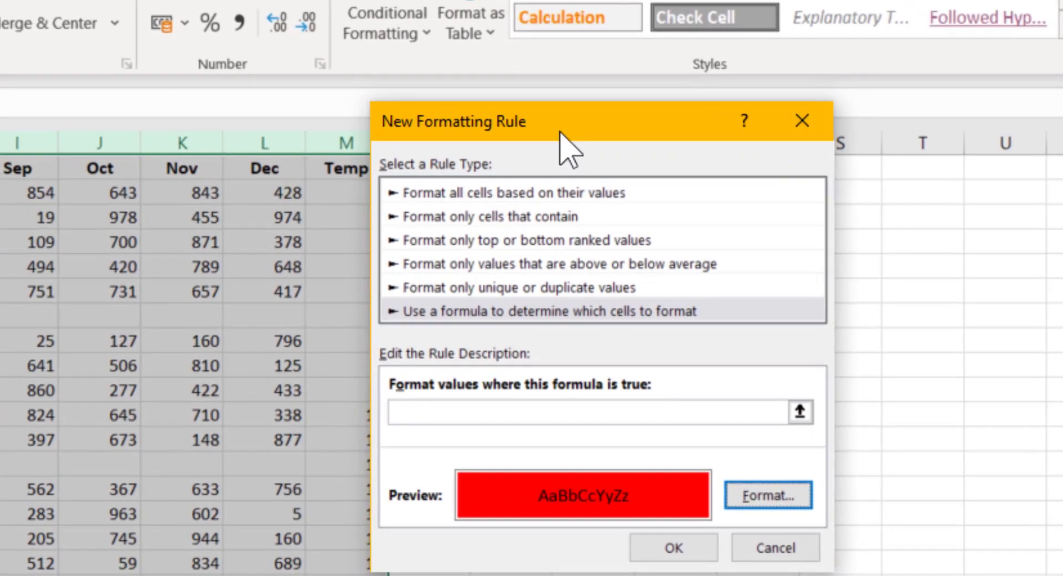
- Begin the rule's formula with an AND function whose first condition is counta($A1:$L1)=0
left_click(485, 412)
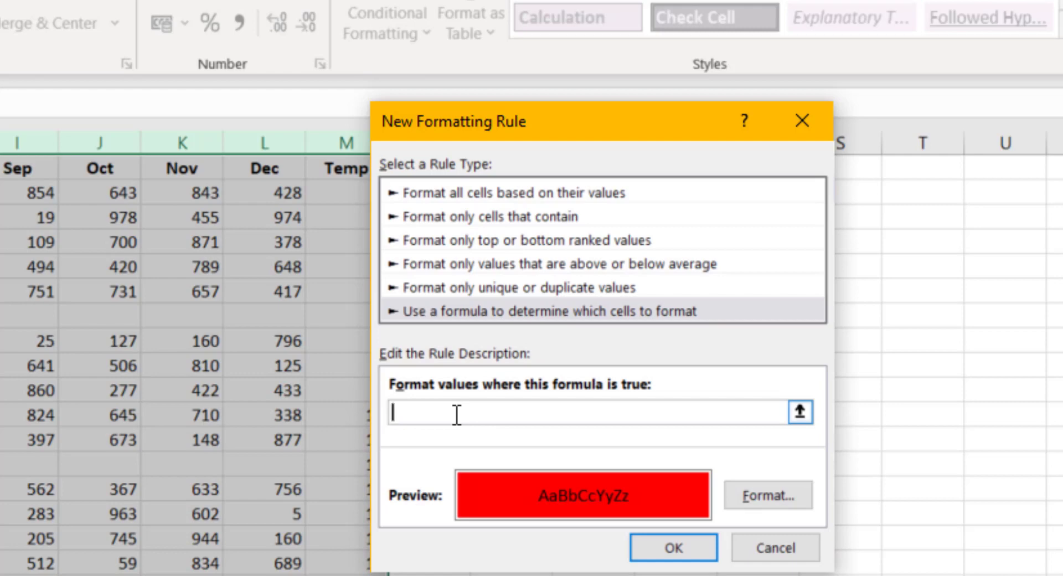
left_click_drag(574, 119, 601, 122)
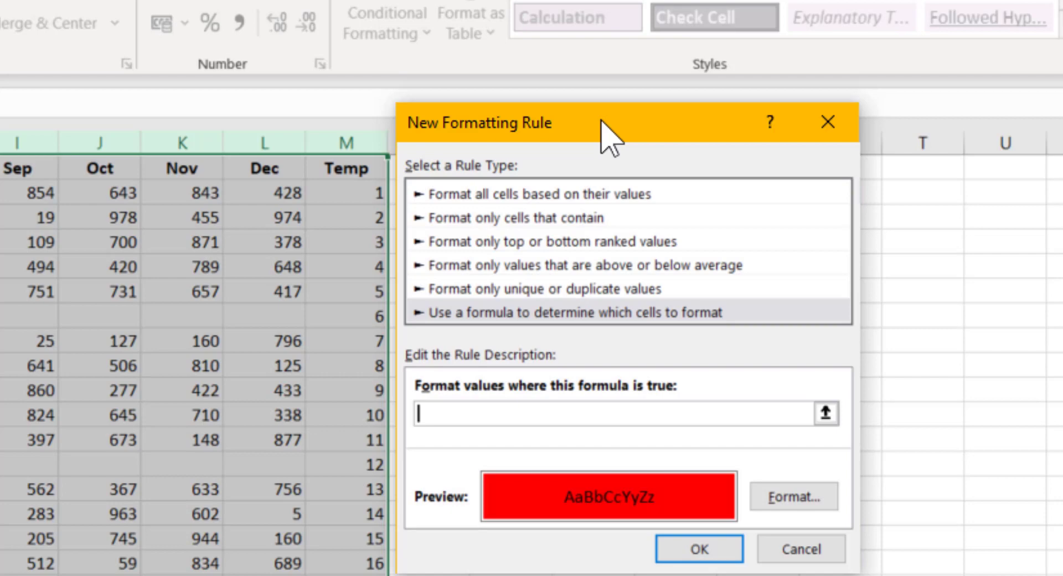
type("=and(")
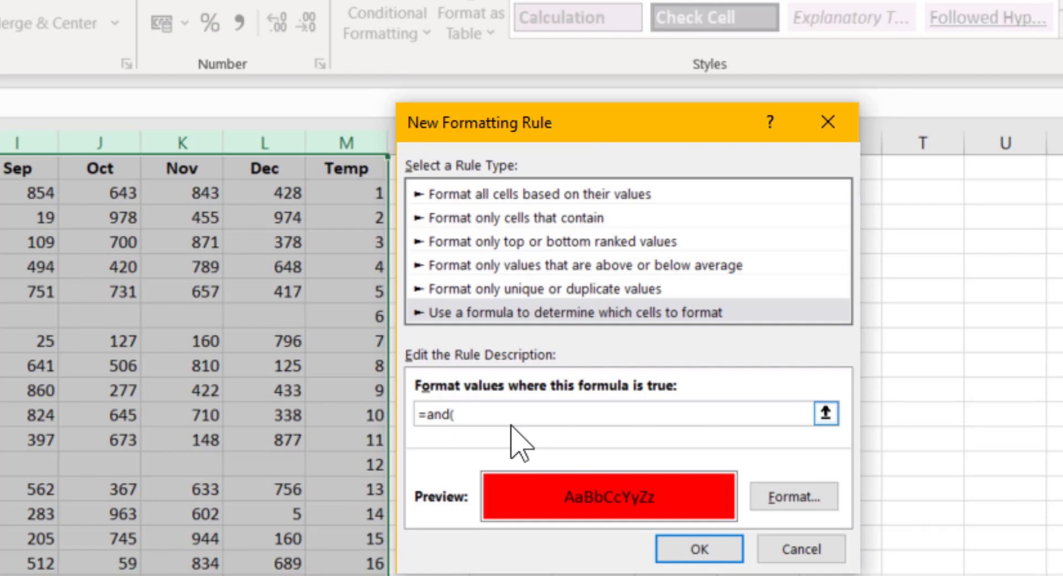
type("counta(")
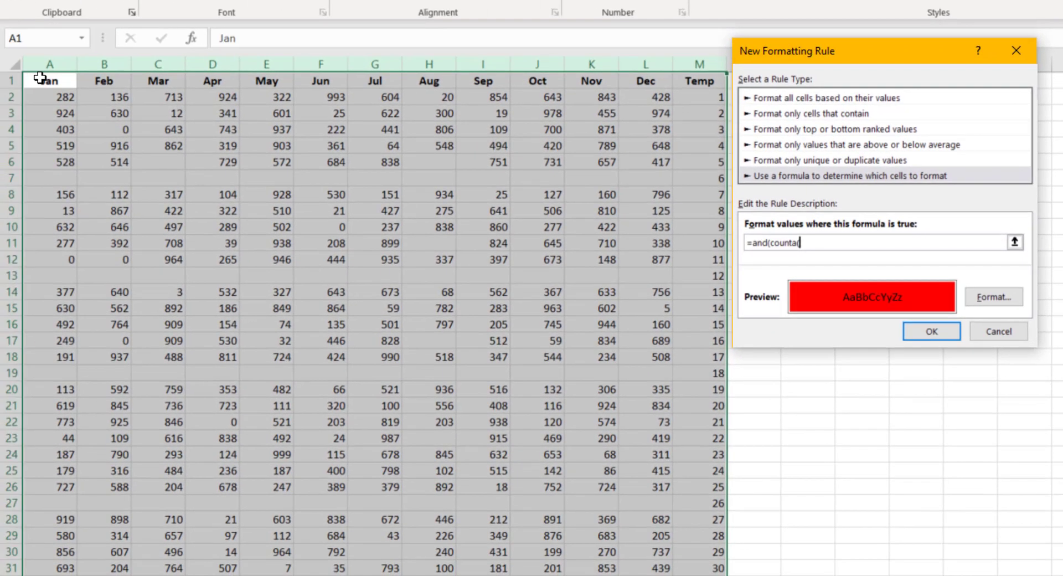
left_click(0, 165)
left_click_drag(42, 79, 654, 85)
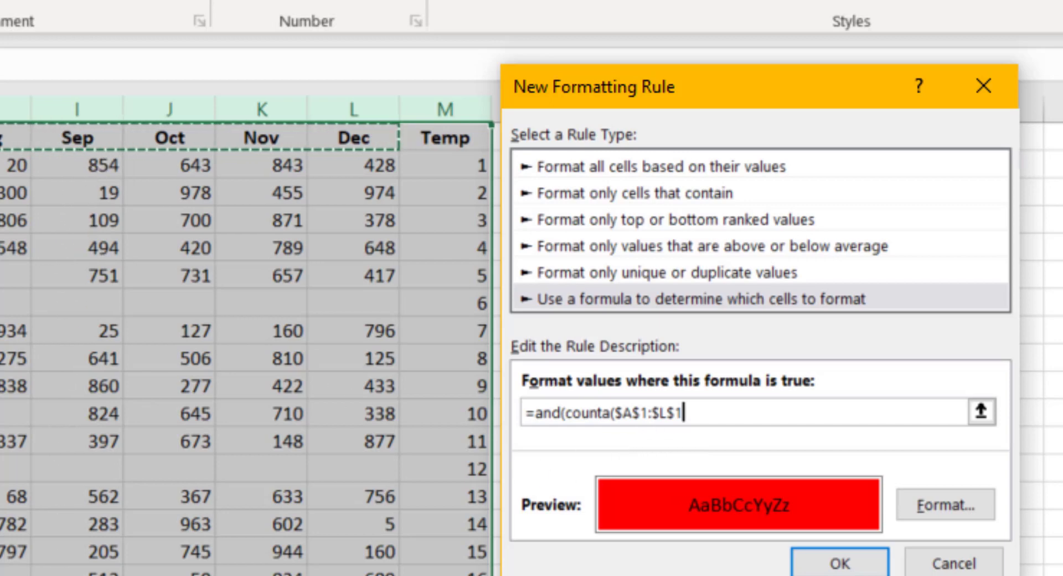
key("F4")
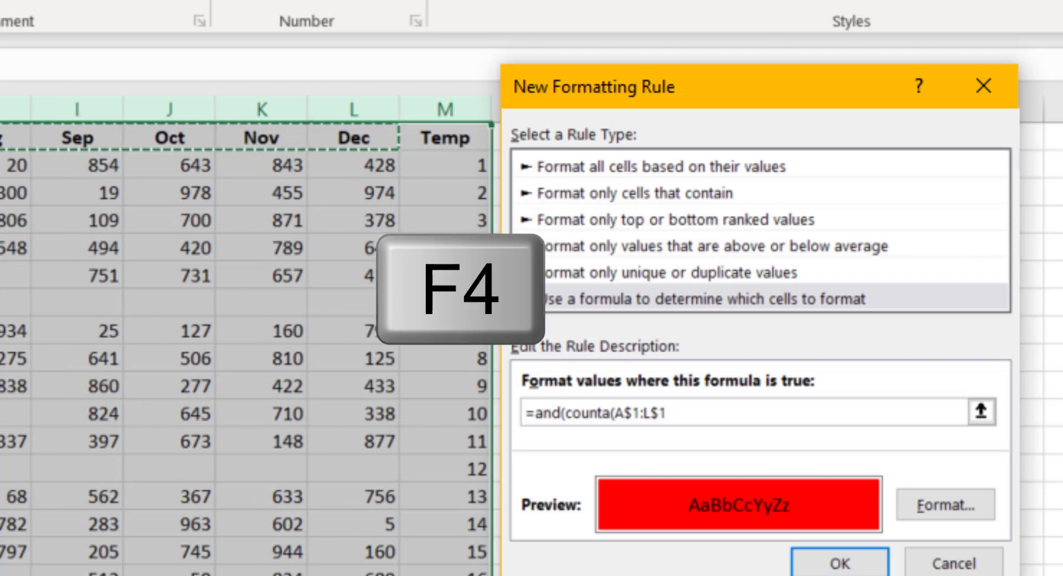
key("F4")
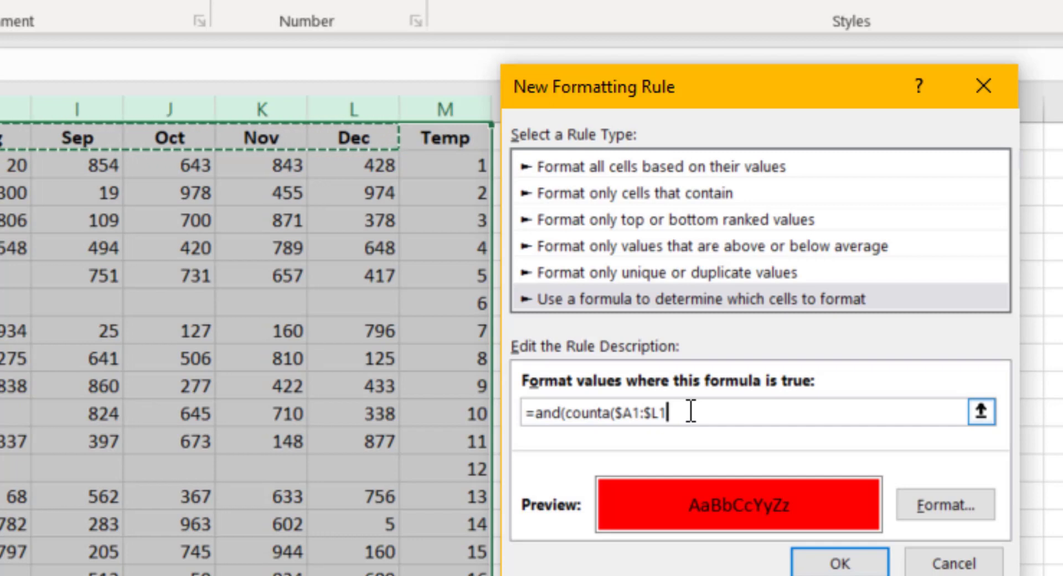
type(")")
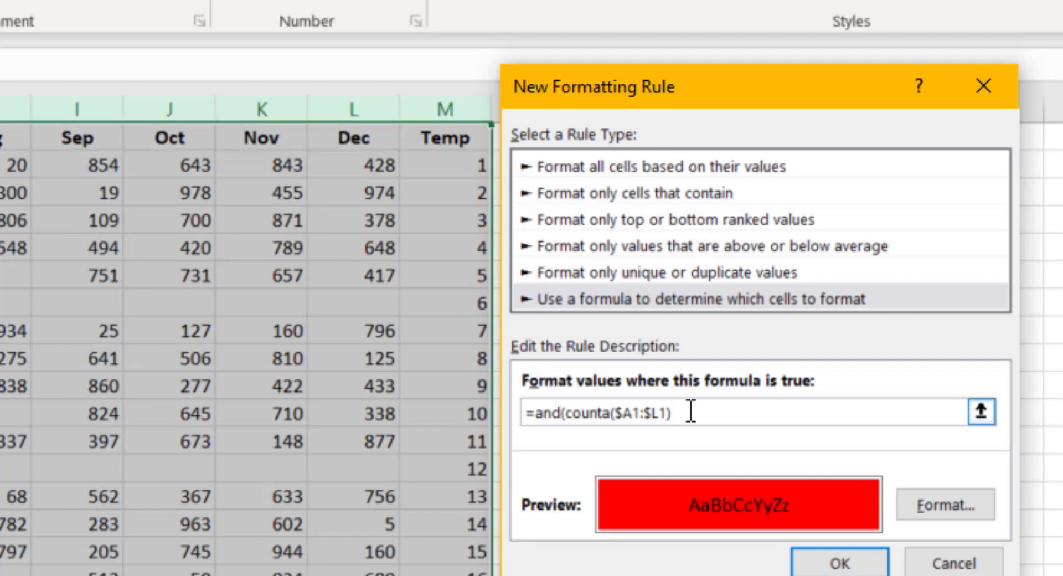
type("=0")
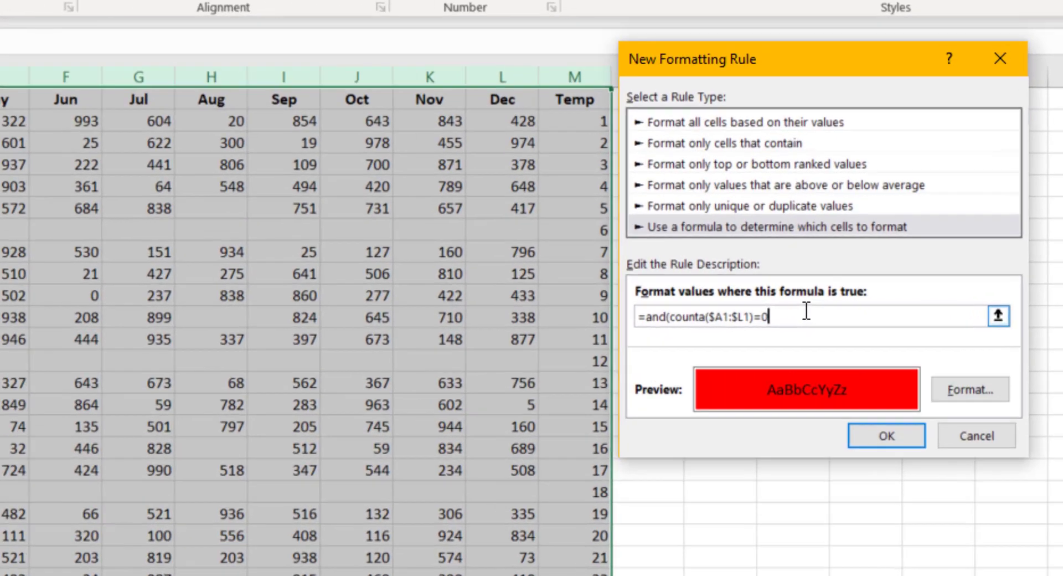
- Add $M1>0 as the AND formula's second condition, close the formula and apply the rule
type(",")
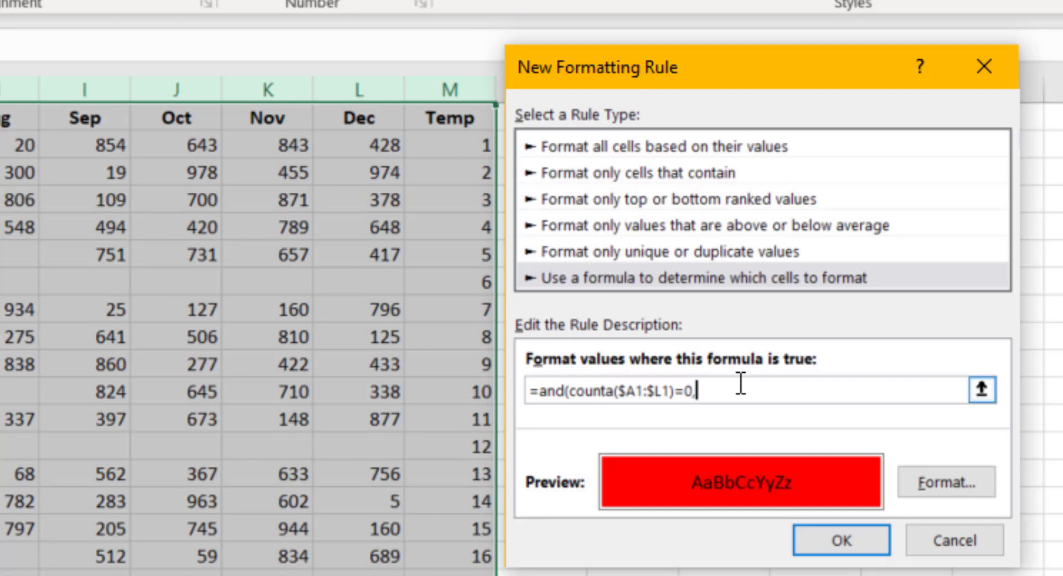
left_click(462, 116)
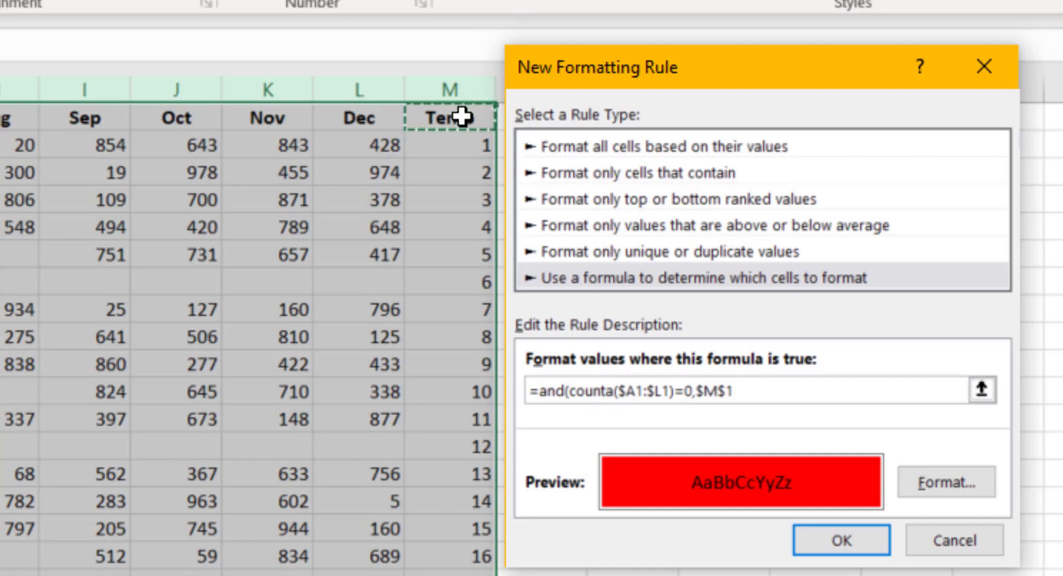
key("F4")
key("F4")
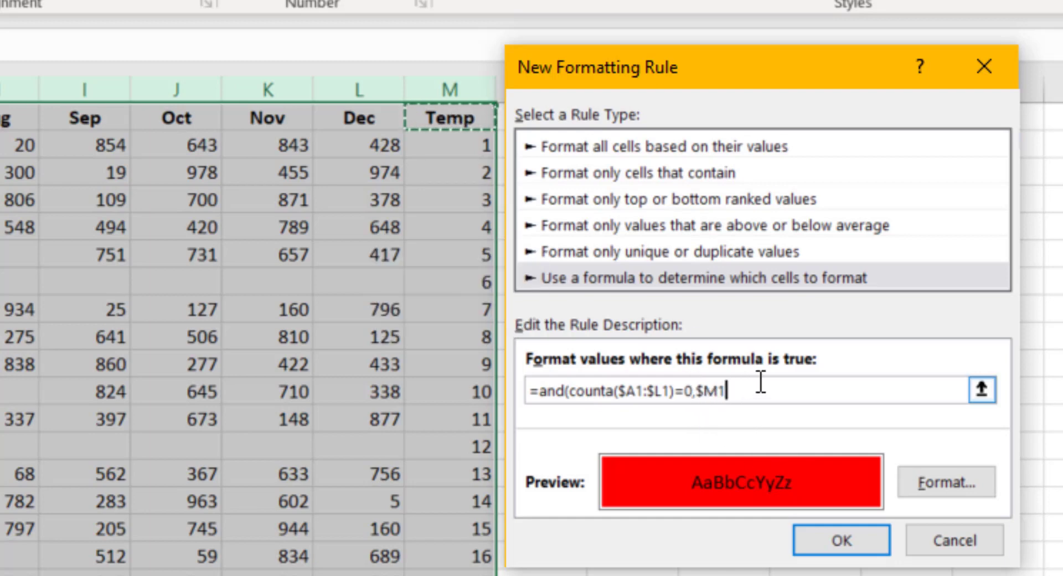
type(">0")
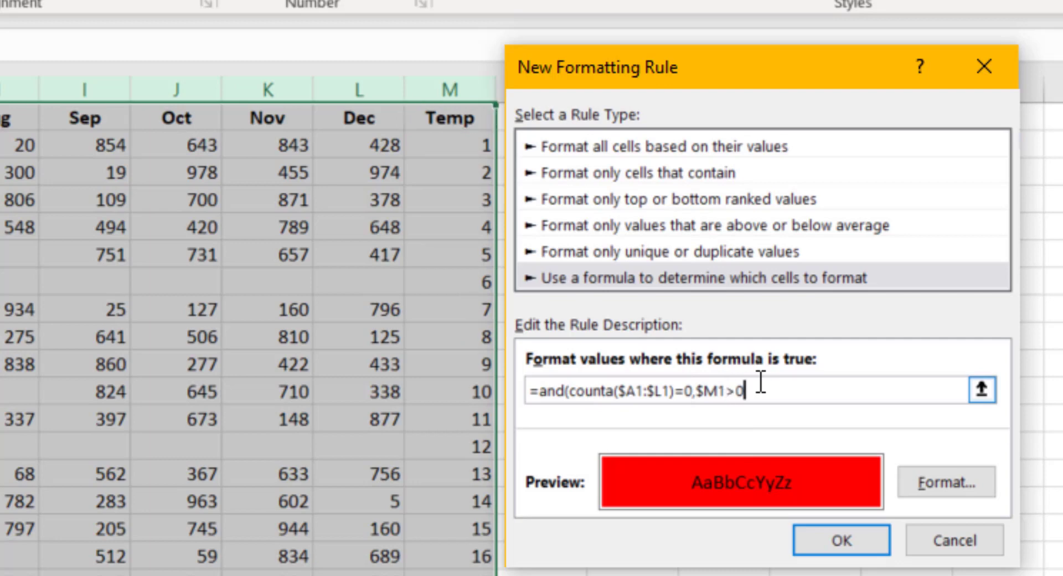
type(")")
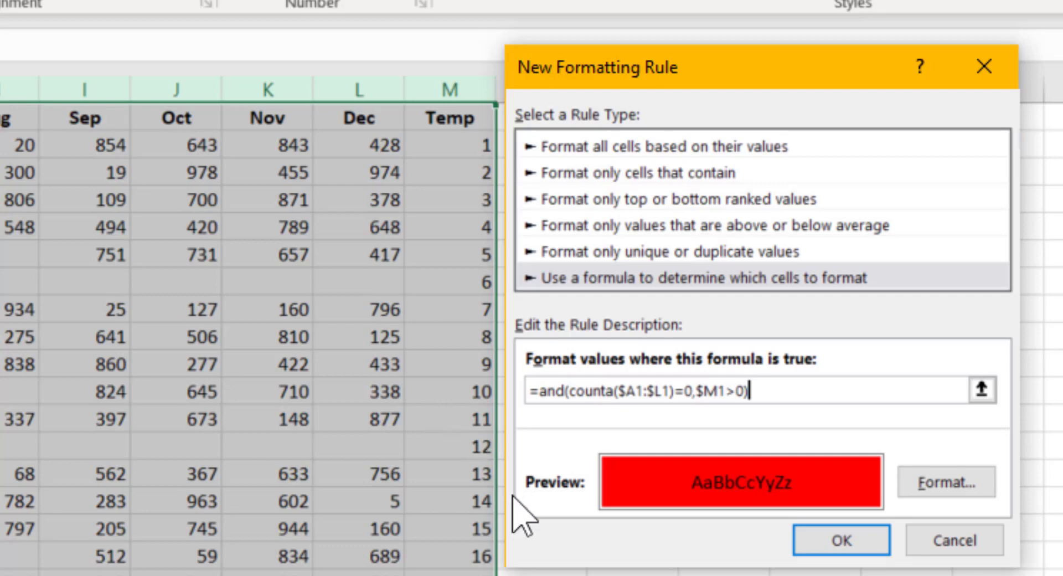
left_click(842, 540)
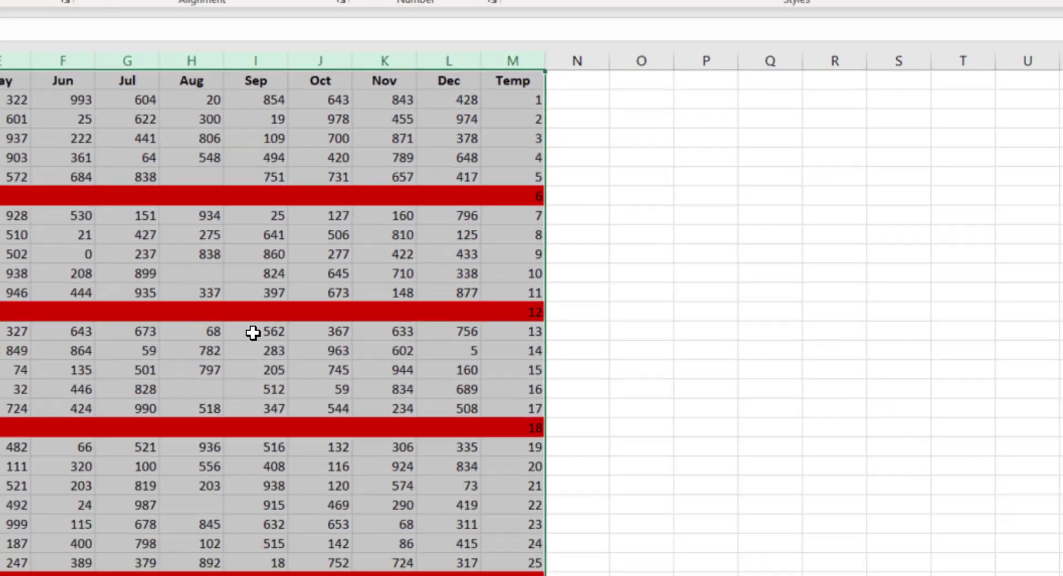
- Examine the isolated blank cells in the Aug and Jul columns for any highlighting
left_click(178, 350)
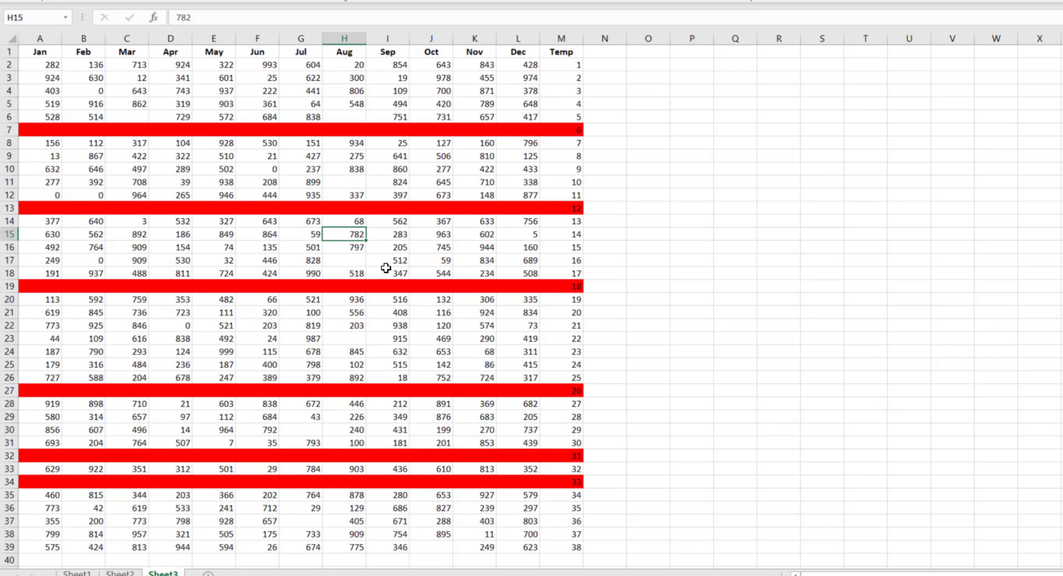
left_click(342, 117)
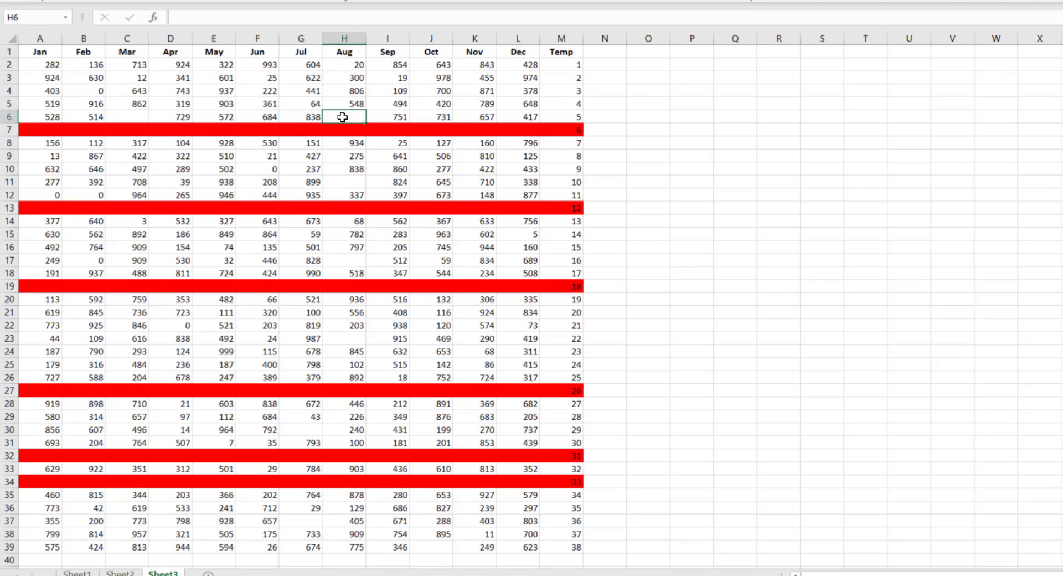
left_click(354, 184)
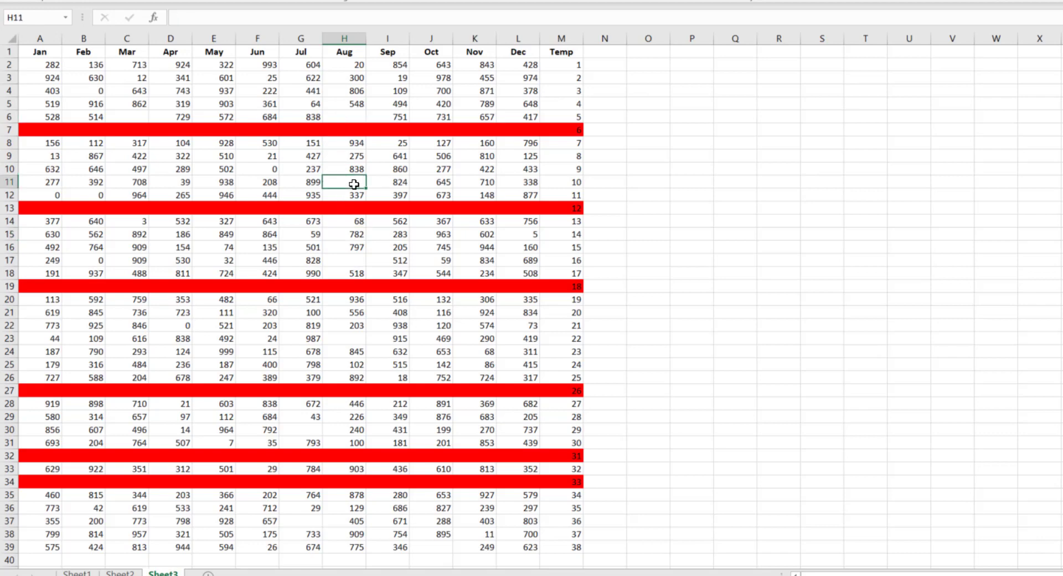
left_click(343, 260)
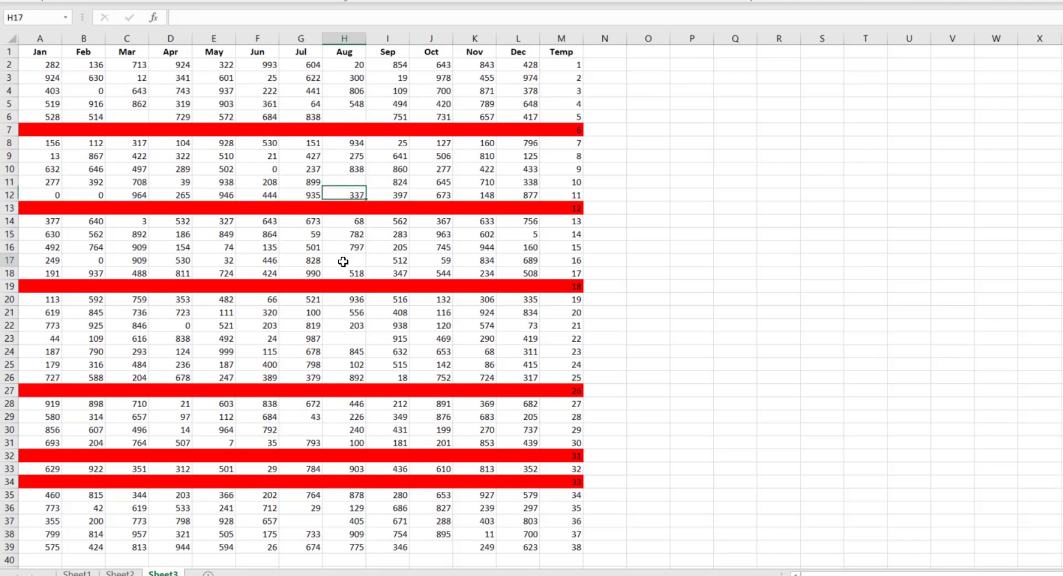
left_click(349, 339)
left_click(308, 432)
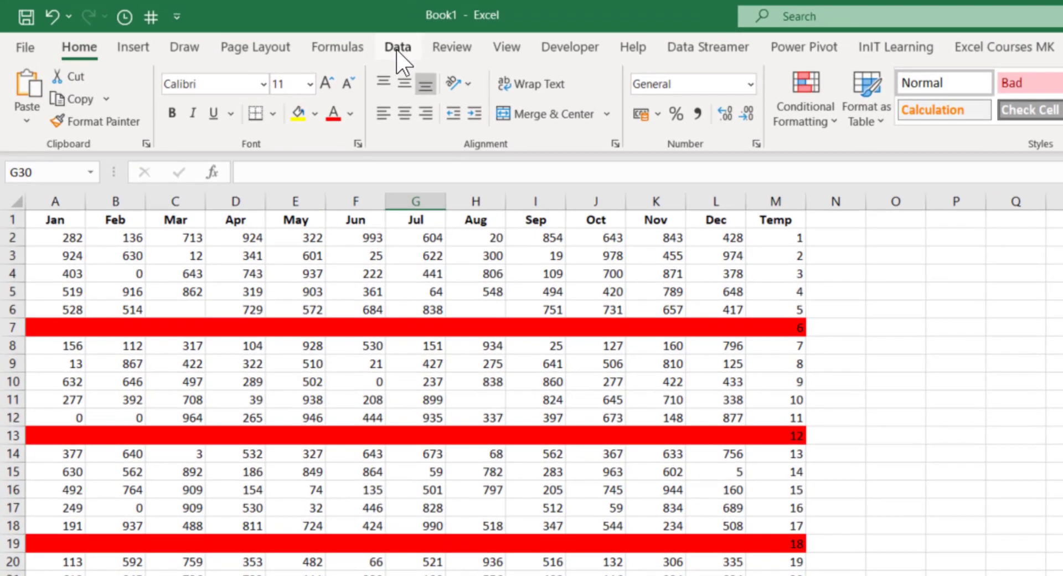
- Sort the data by the Temp column on cell color, with the red cells on top
left_click(368, 15)
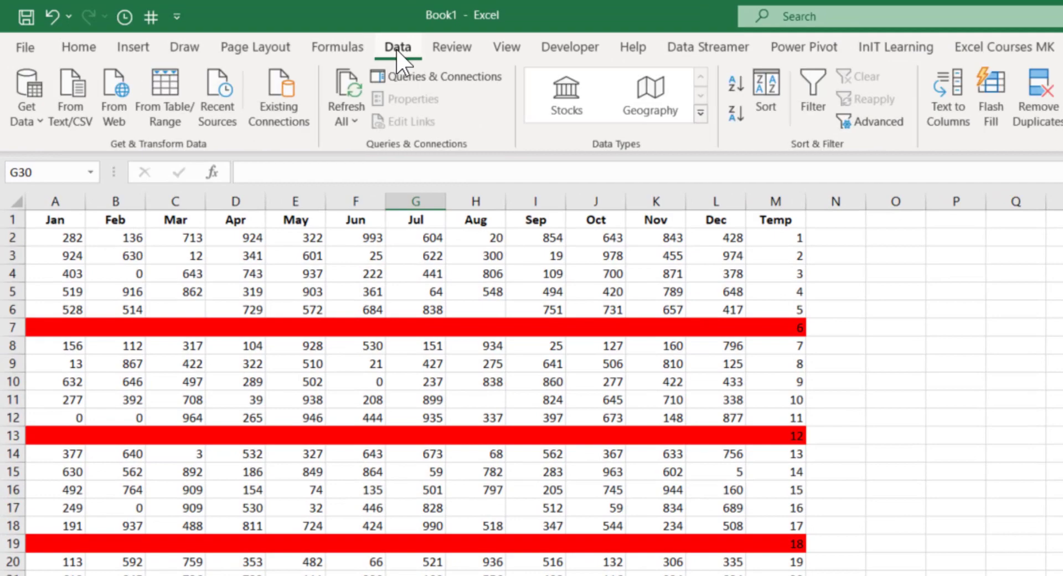
left_click(772, 92)
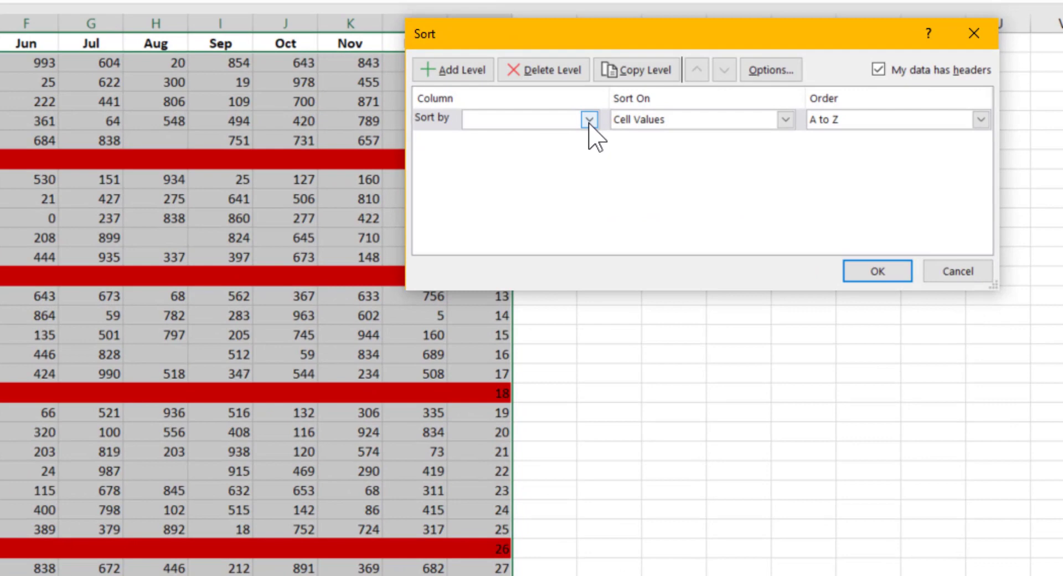
left_click(589, 119)
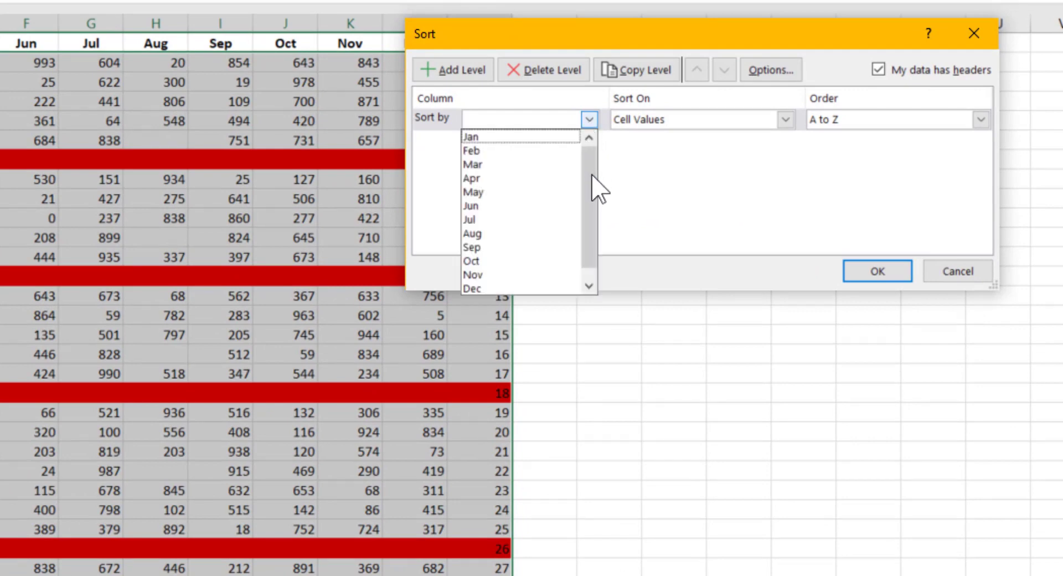
scroll(592, 185, "down", 1)
left_click(480, 289)
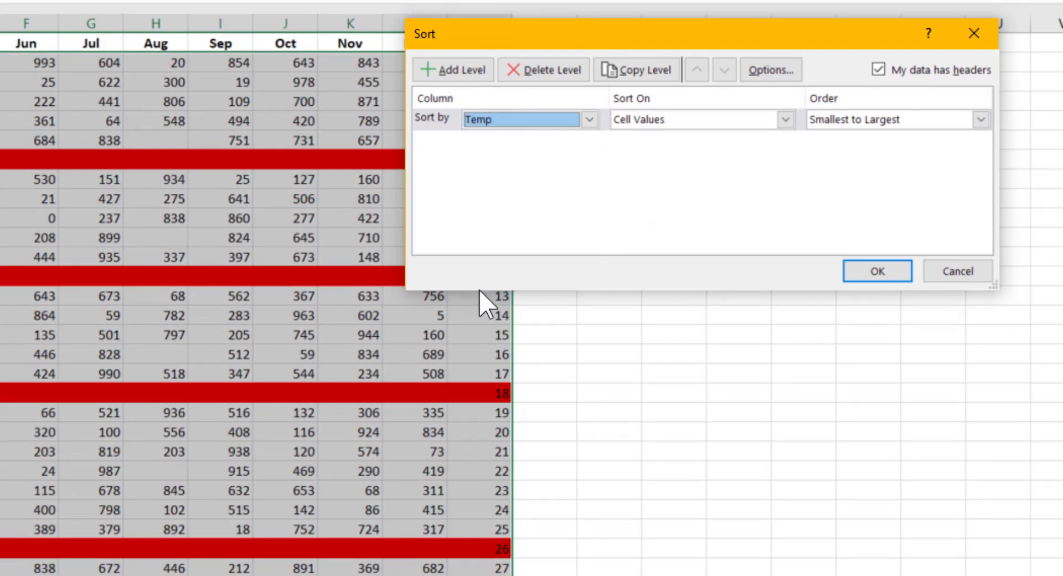
left_click(785, 120)
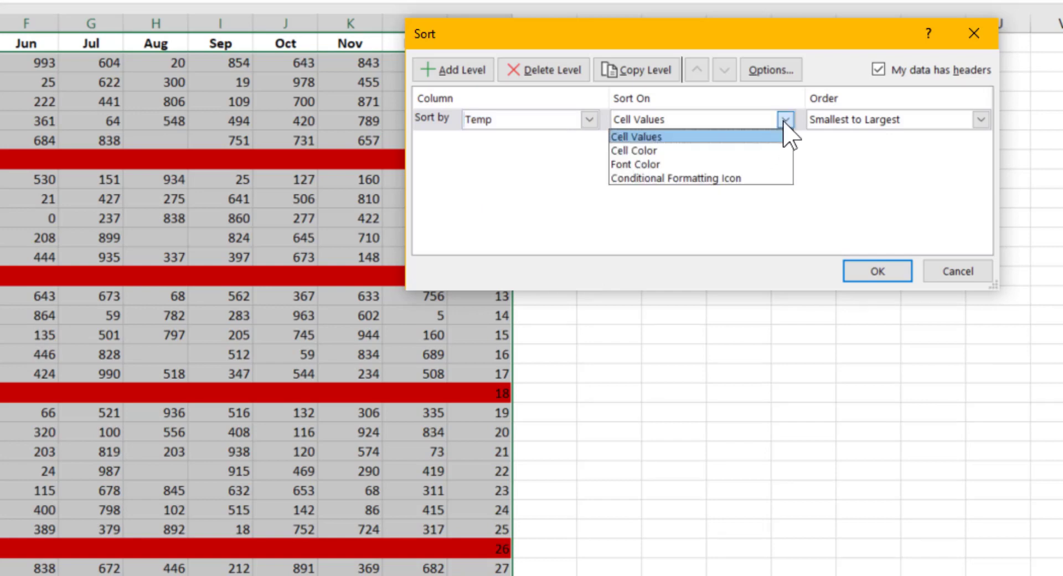
left_click(664, 150)
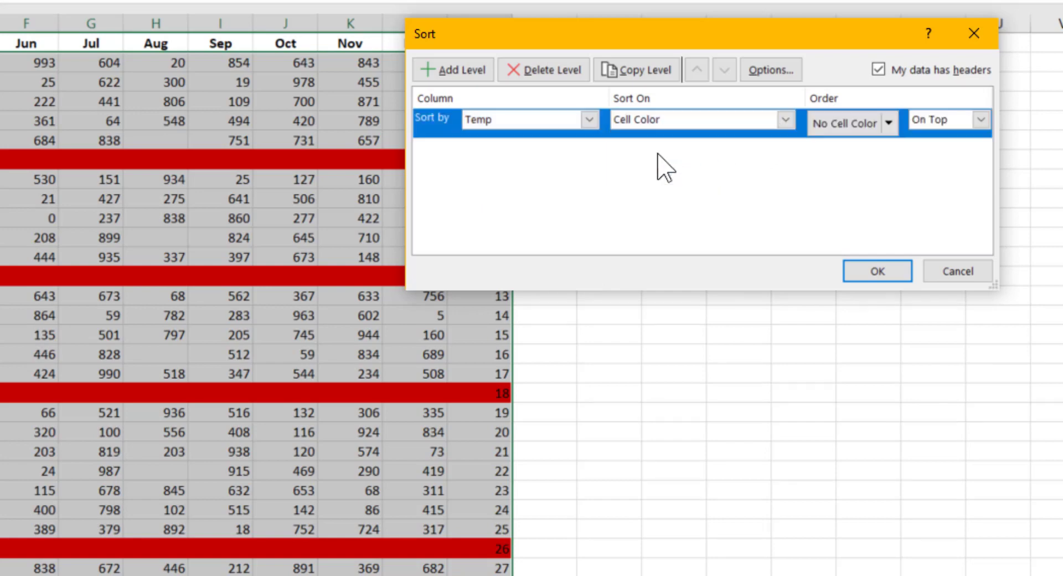
left_click(888, 123)
left_click(821, 182)
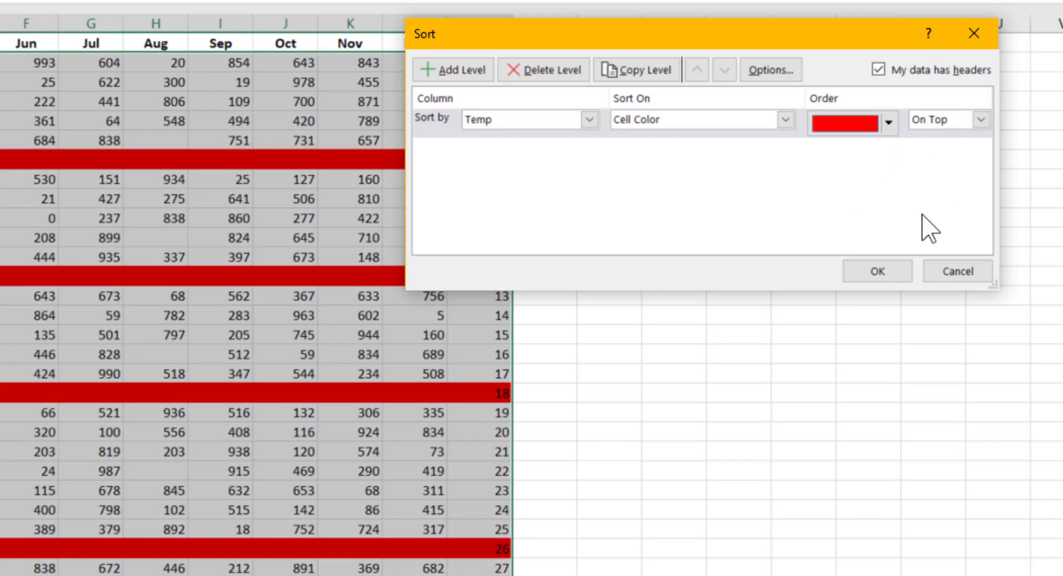
left_click(877, 271)
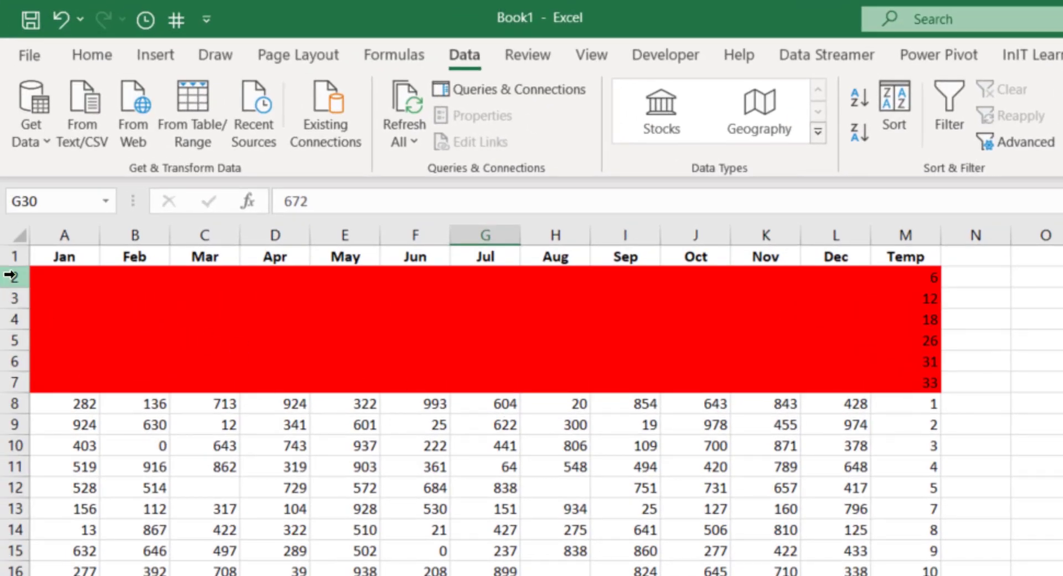
- Delete the red blank-row cells A2:M7, shifting the cells below up
left_click_drag(10, 275, 4, 381)
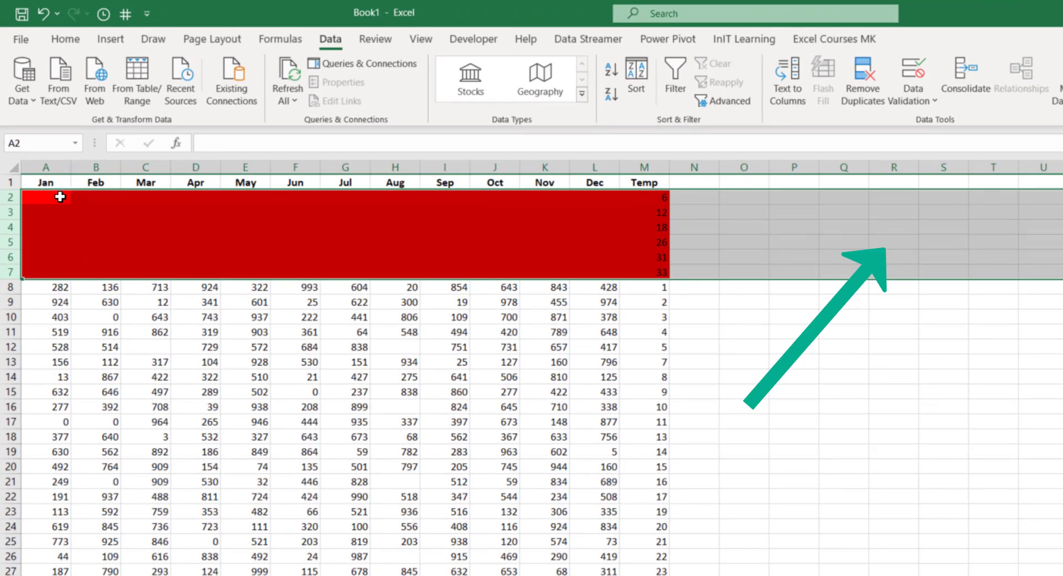
left_click_drag(58, 194, 640, 272)
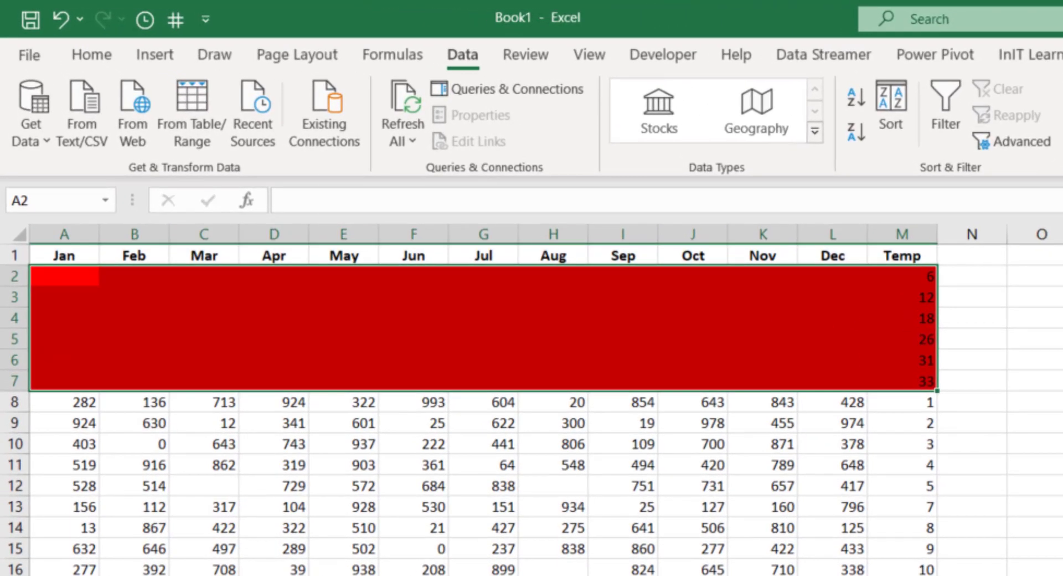
key("ctrl+minus")
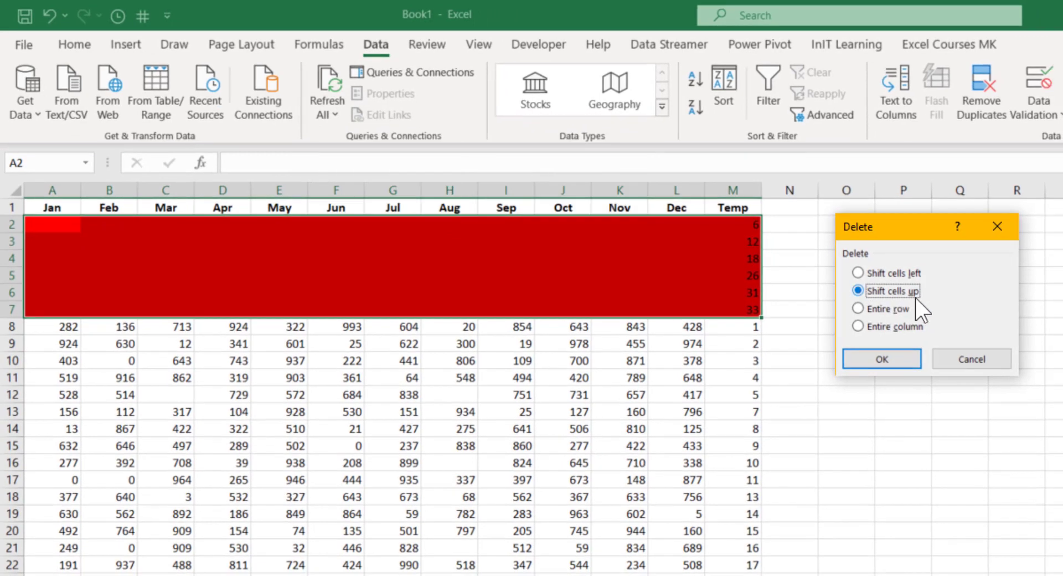
key("space")
left_click(888, 358)
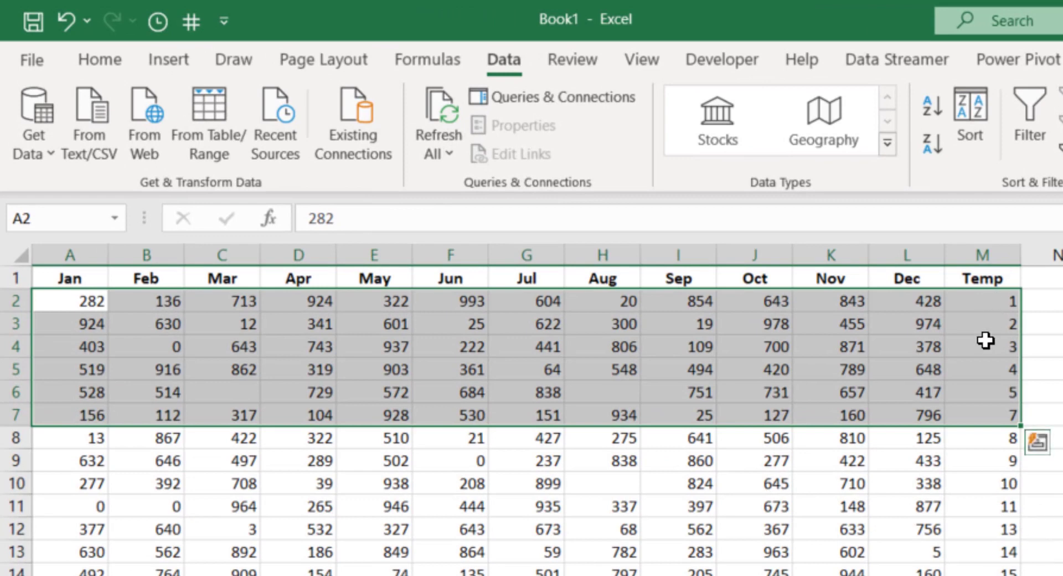
- Sort the data by the Temp column in ascending order to restore the original row order
left_click(983, 461)
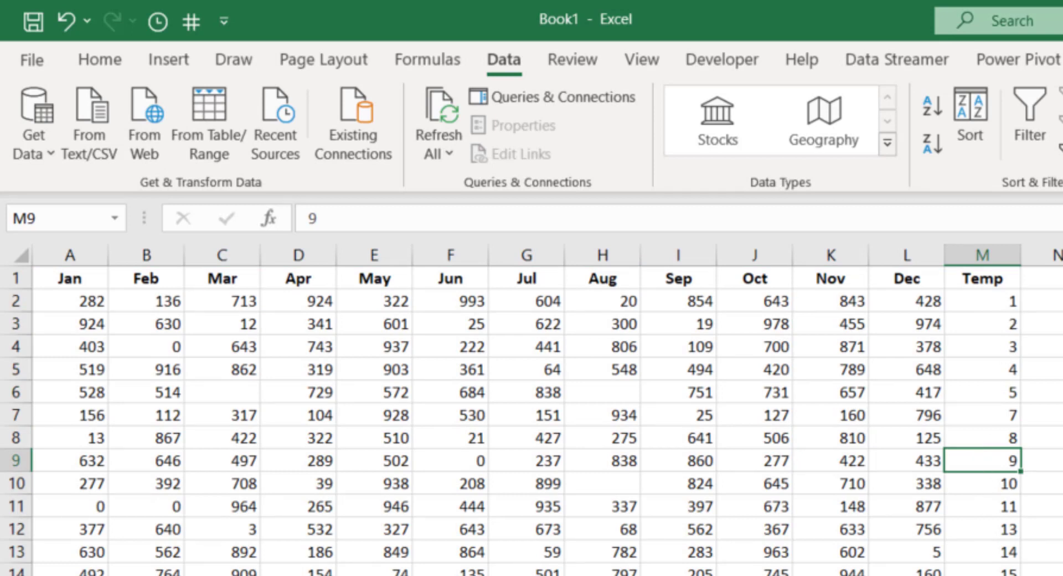
left_click(988, 410)
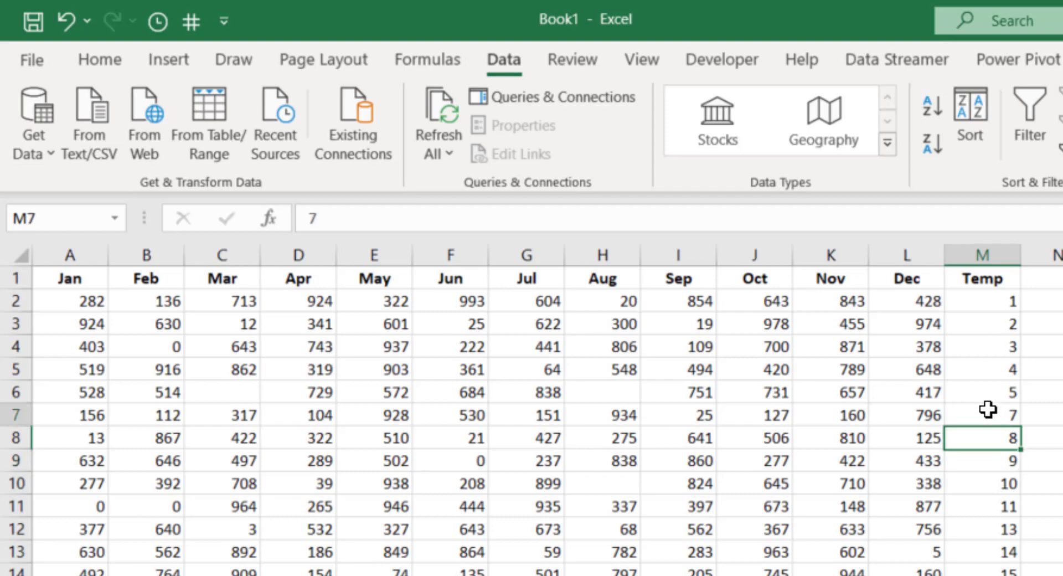
left_click(932, 108)
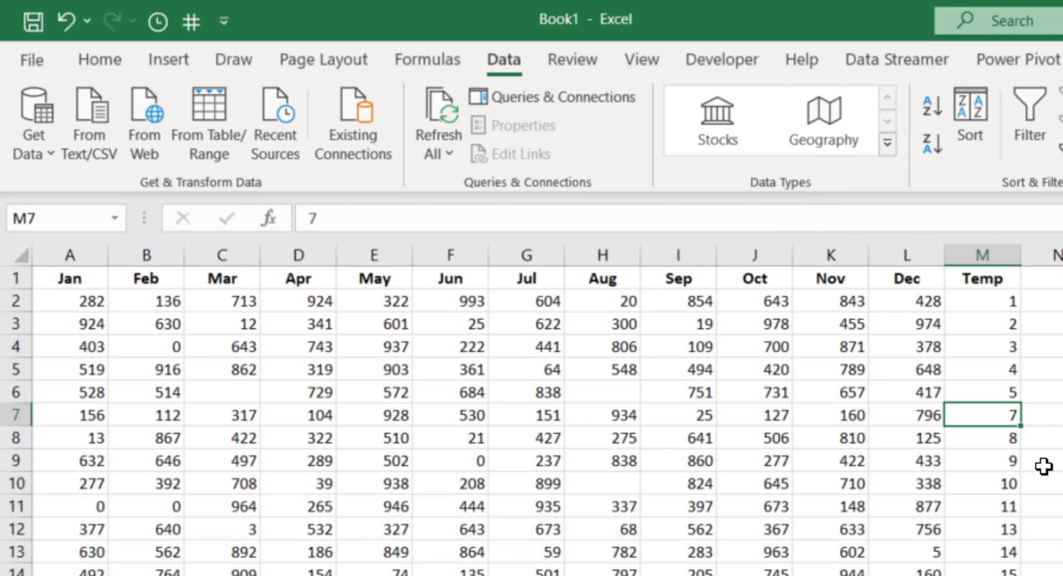
- Delete the entire Temp helper column M
left_click(986, 247)
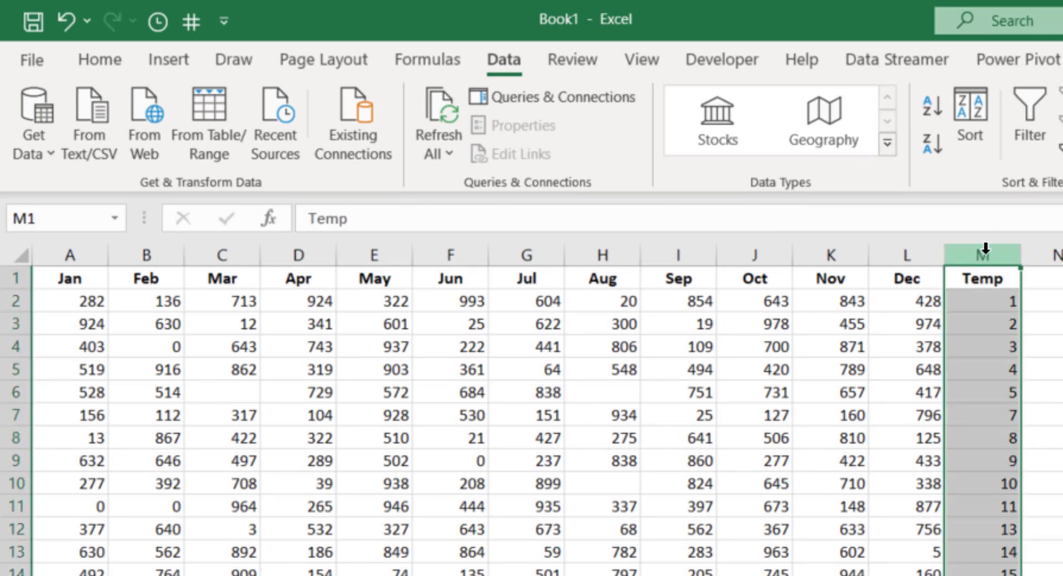
key("ctrl+minus")
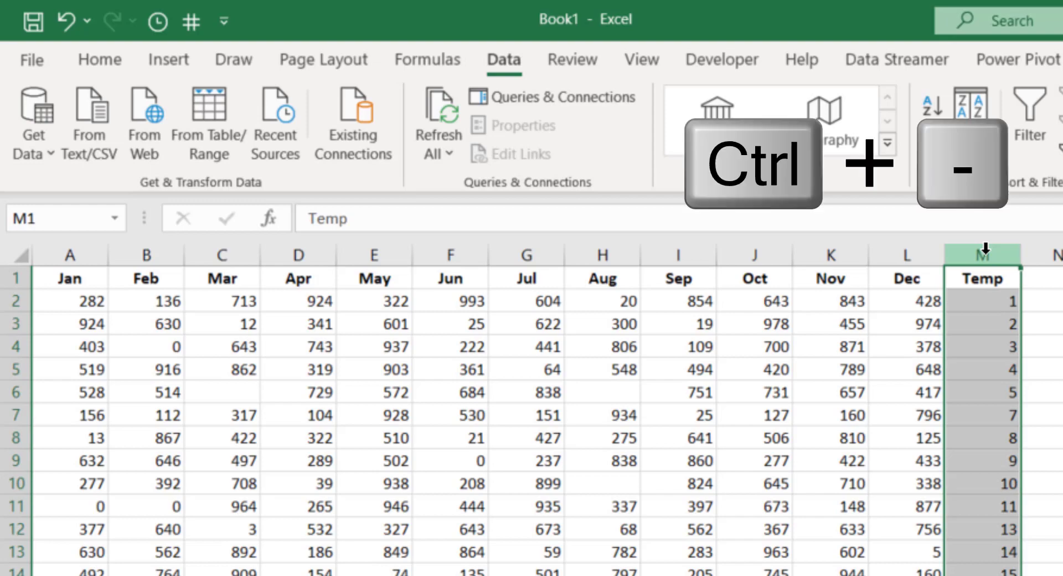